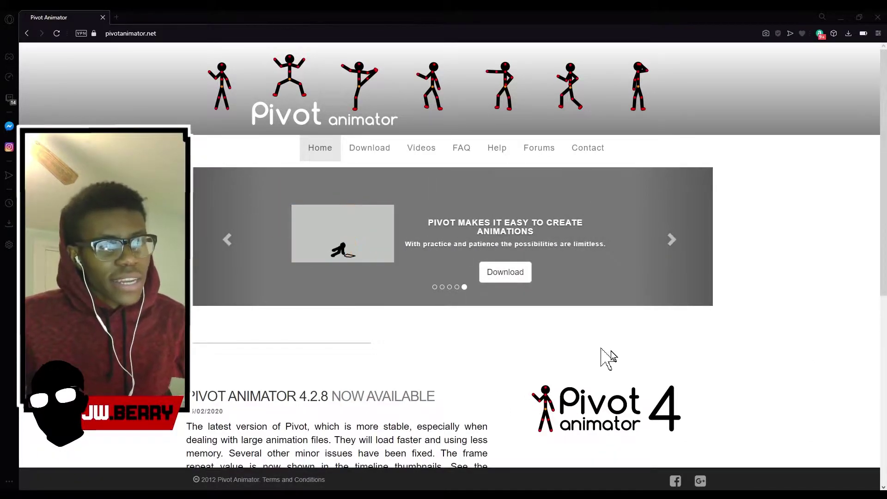
# Step: Download the Pivot Animator 4 installer from the site's download page into the Downloads folder
pyautogui.scroll(-3, 581, 342)
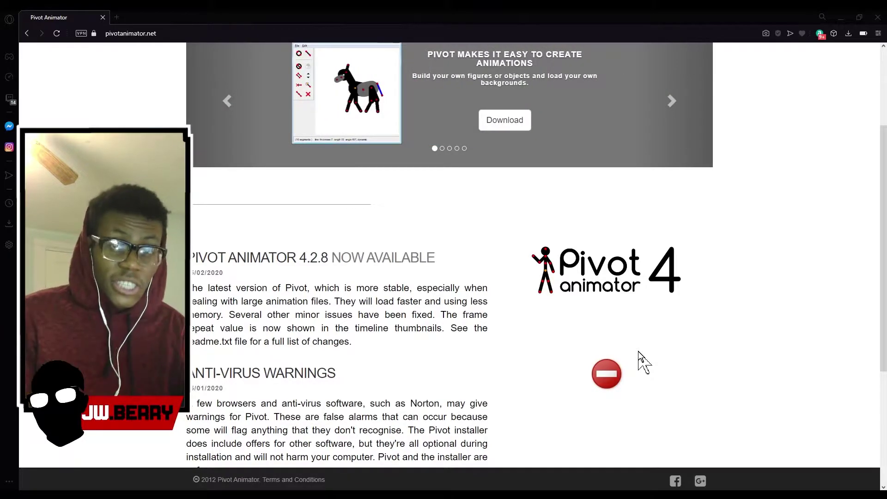
pyautogui.scroll(3, 639, 351)
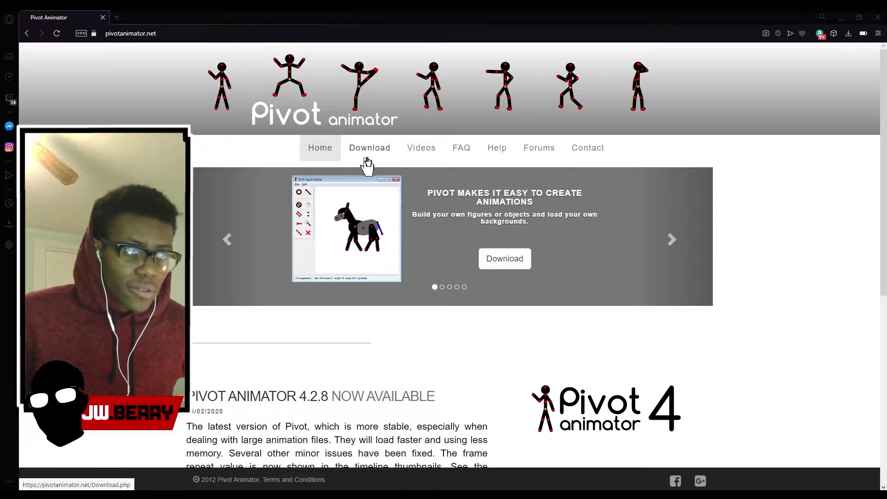
pyautogui.click(502, 263)
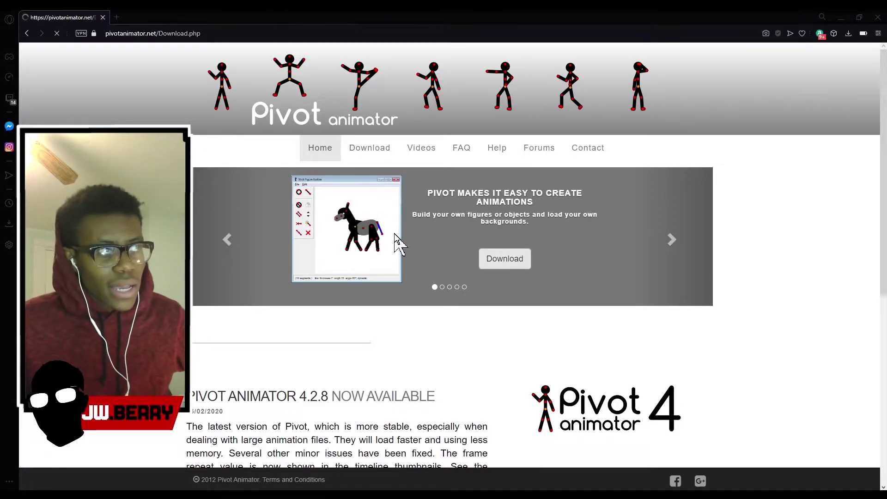
pyautogui.scroll(-1, 265, 174)
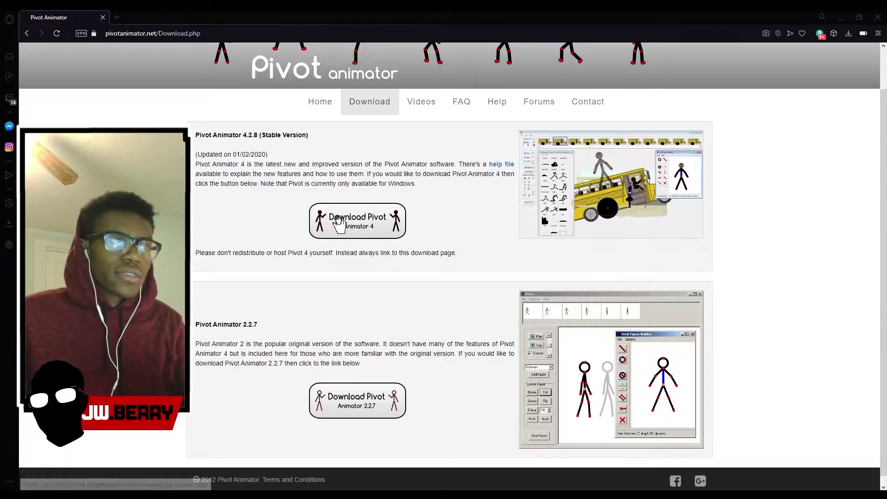
pyautogui.click(338, 222)
pyautogui.scroll(-1, 443, 238)
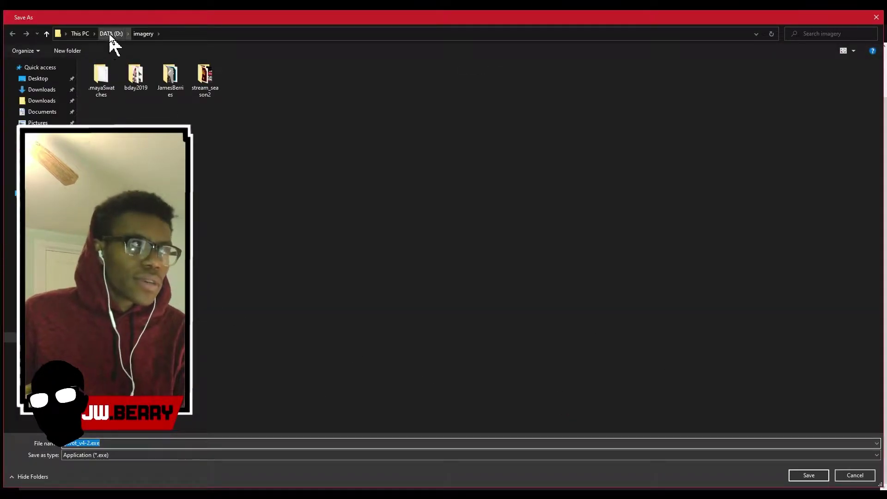
pyautogui.click(41, 100)
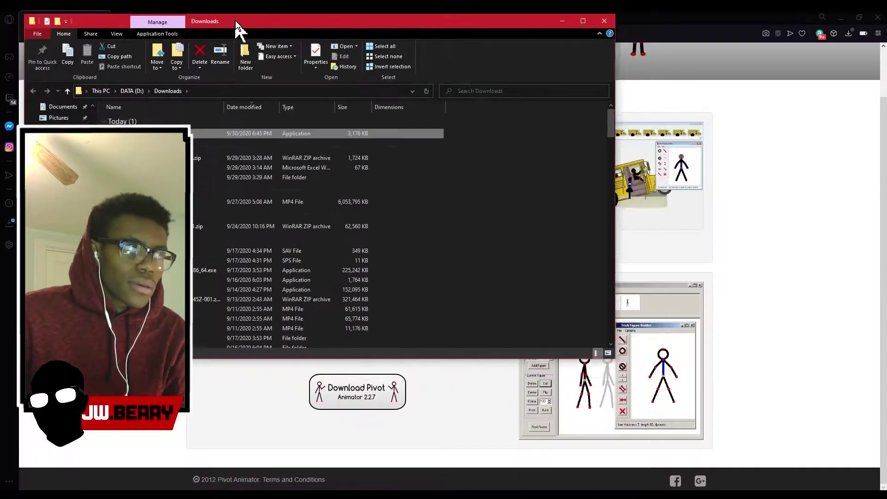
# Step: Install Pivot Animator from pivot_v4-2.exe, declining the McAfee WebAdvisor offer and launching the application on exit
pyautogui.moveTo(234, 20); pyautogui.dragTo(526, 93)
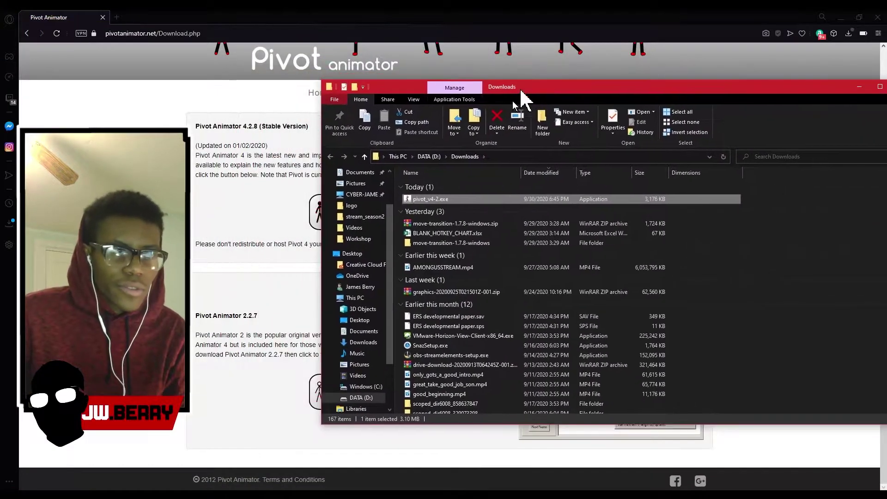
pyautogui.doubleClick(454, 197)
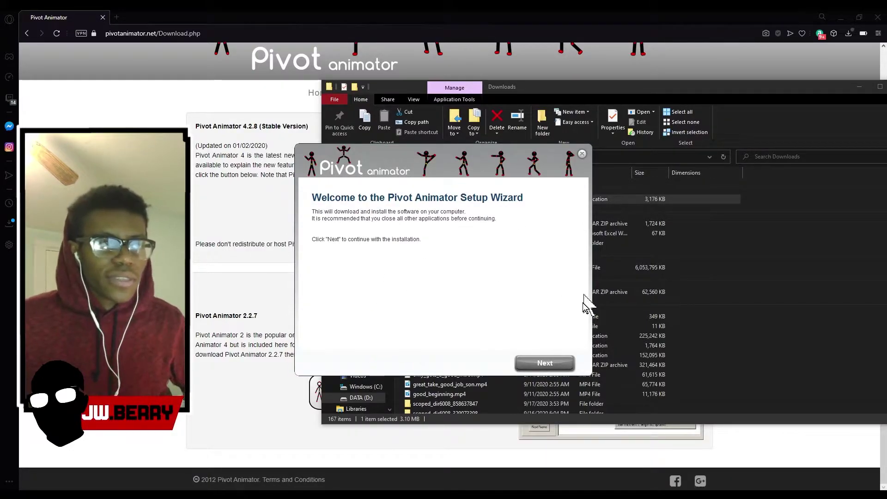
pyautogui.click(560, 365)
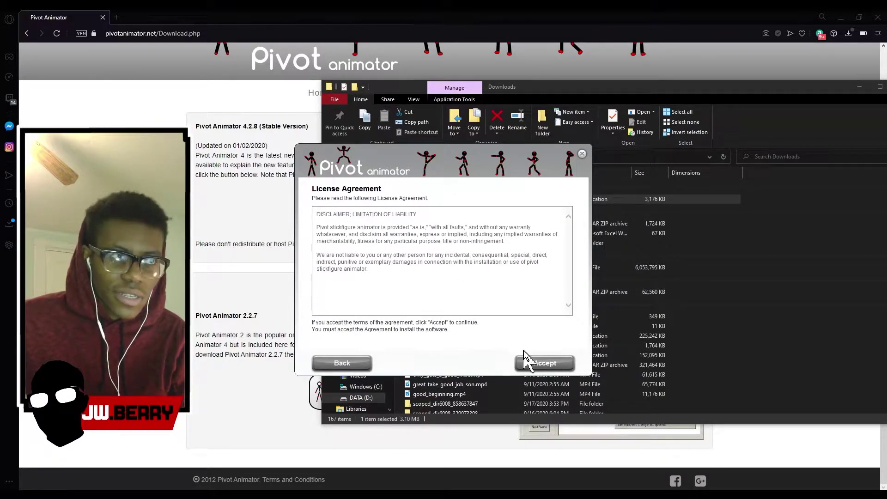
pyautogui.click(545, 364)
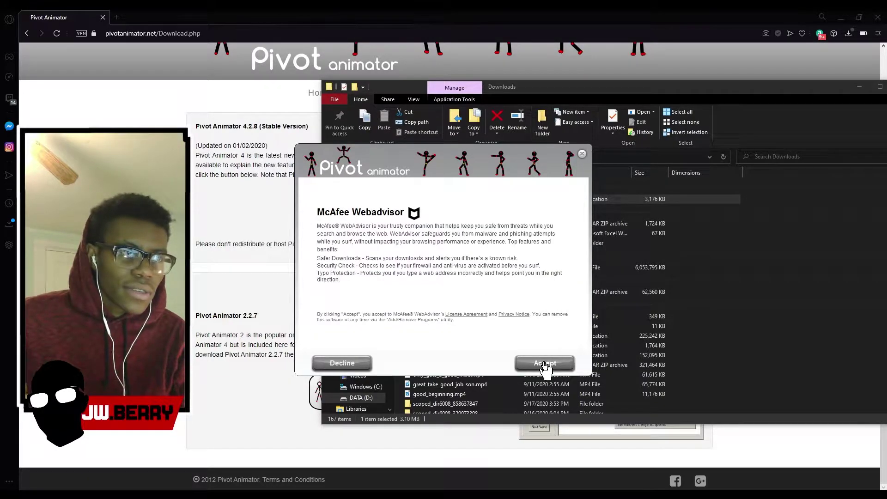
pyautogui.click(364, 364)
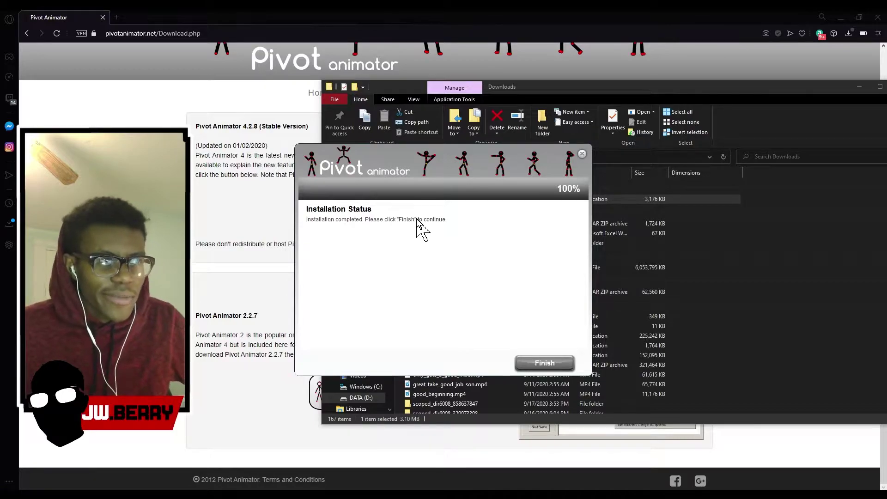
pyautogui.click(544, 363)
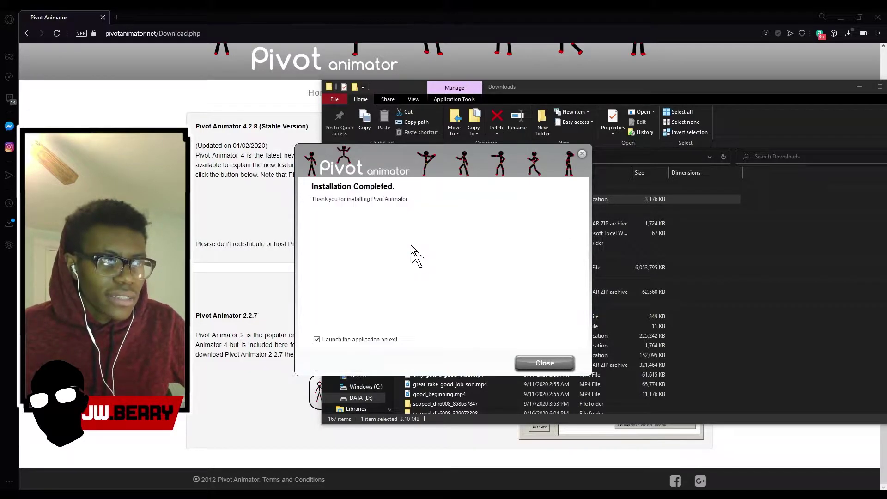
pyautogui.click(520, 363)
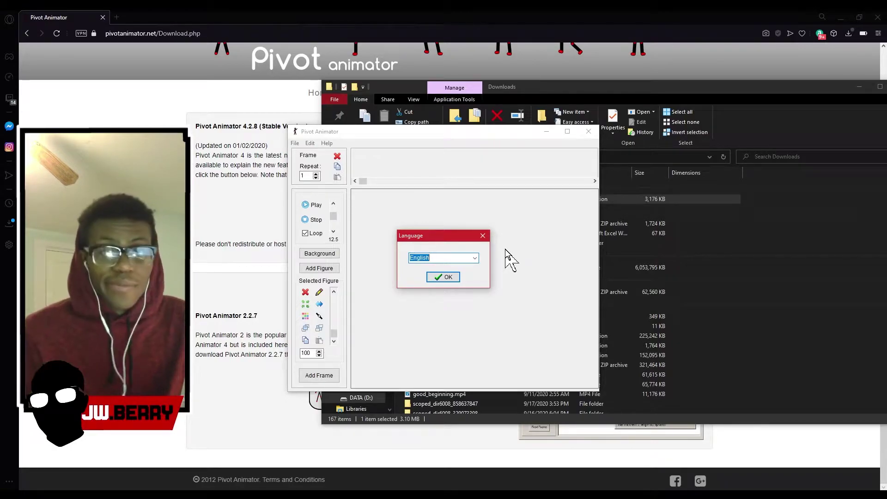
# Step: Confirm English as the language and move the stick figure slightly left on the canvas
pyautogui.click(471, 260)
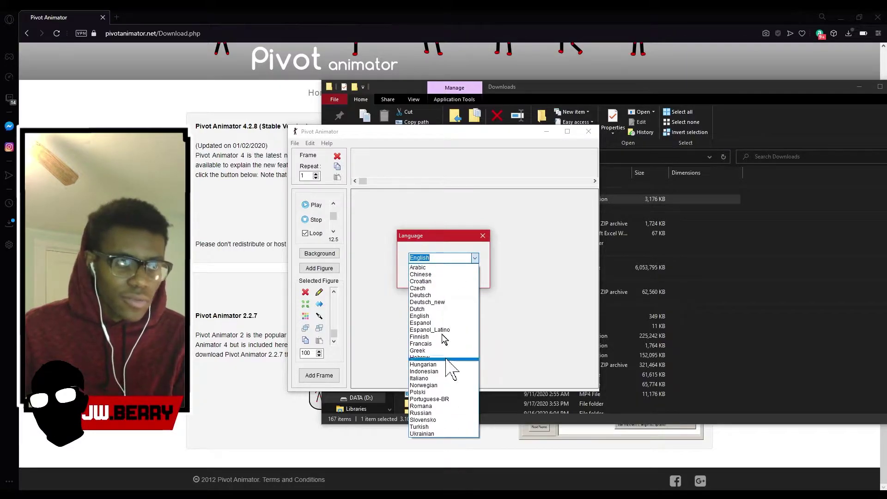
pyautogui.click(474, 257)
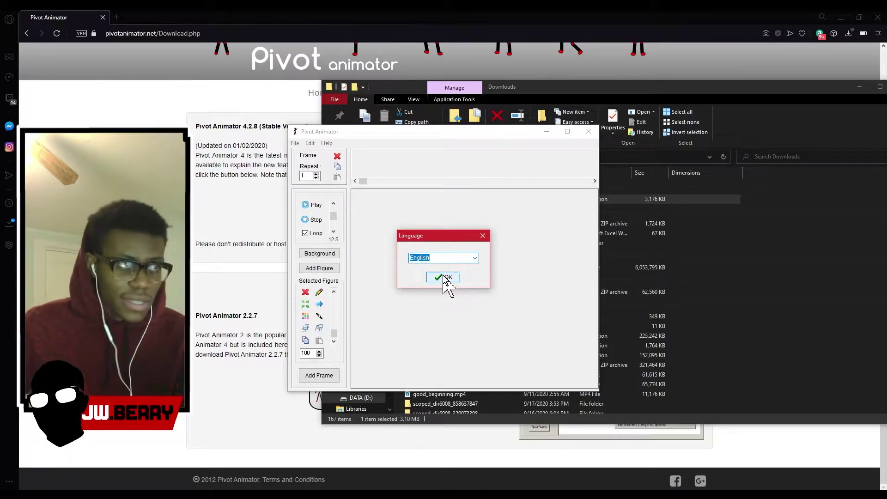
pyautogui.click(443, 276)
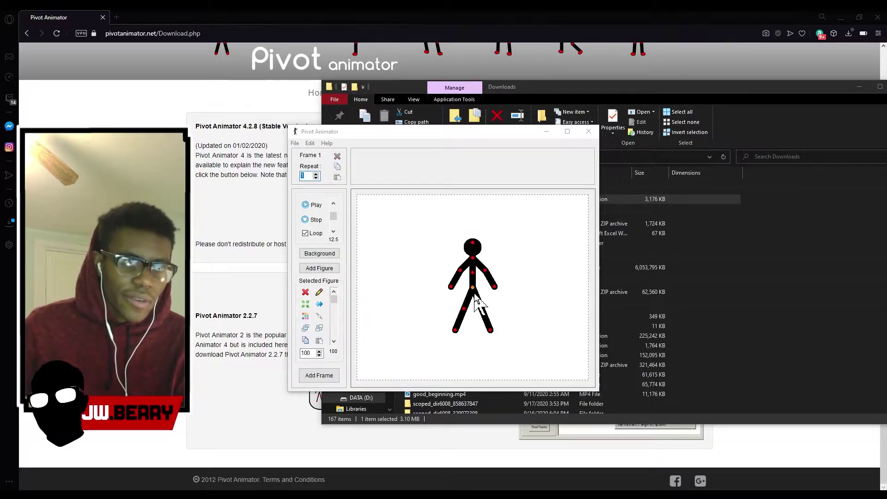
pyautogui.moveTo(473, 289); pyautogui.dragTo(462, 290)
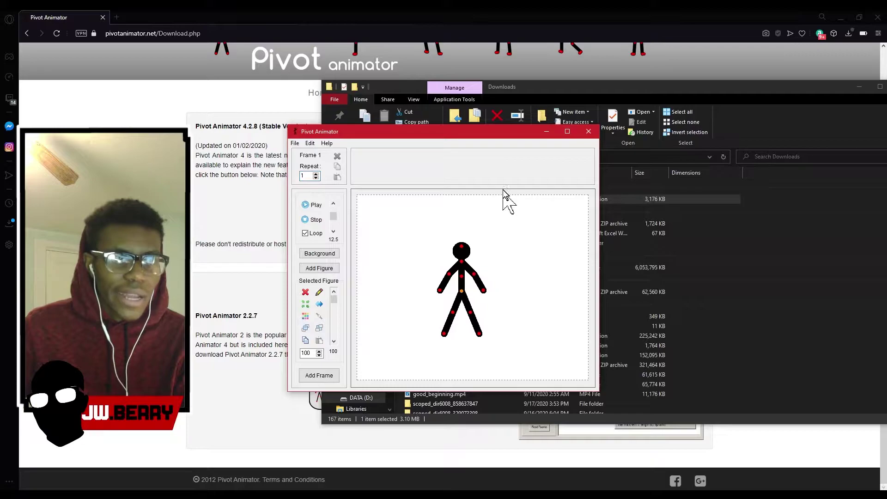
# Step: Close the Downloads folder window and enlarge the Pivot Animator window to cover most of the screen
pyautogui.moveTo(502, 129); pyautogui.dragTo(528, 10)
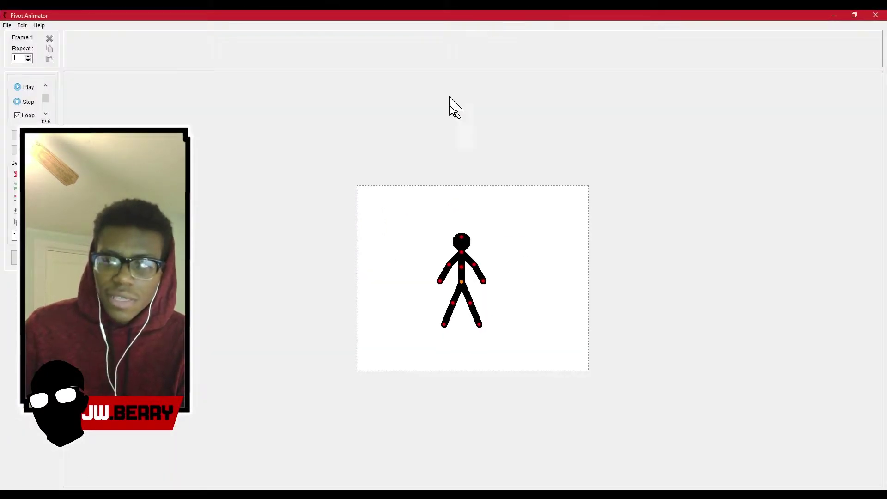
pyautogui.moveTo(172, 14); pyautogui.dragTo(606, 101)
pyautogui.click(836, 86)
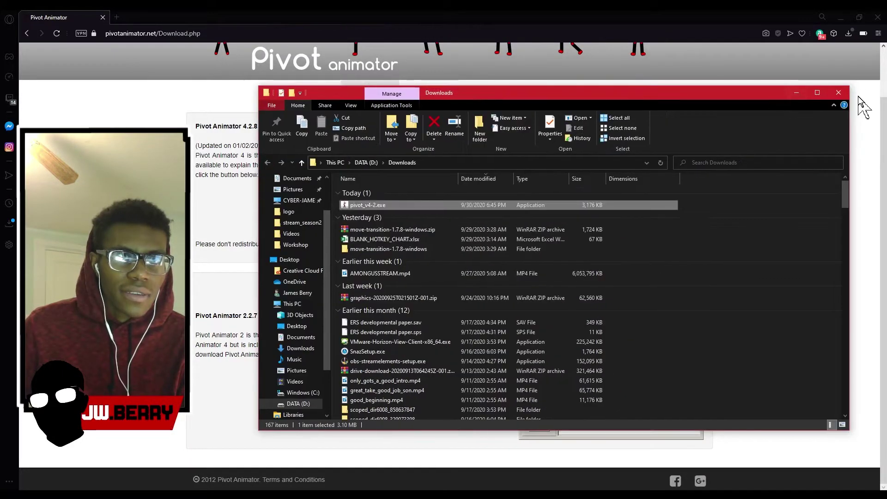
pyautogui.click(845, 93)
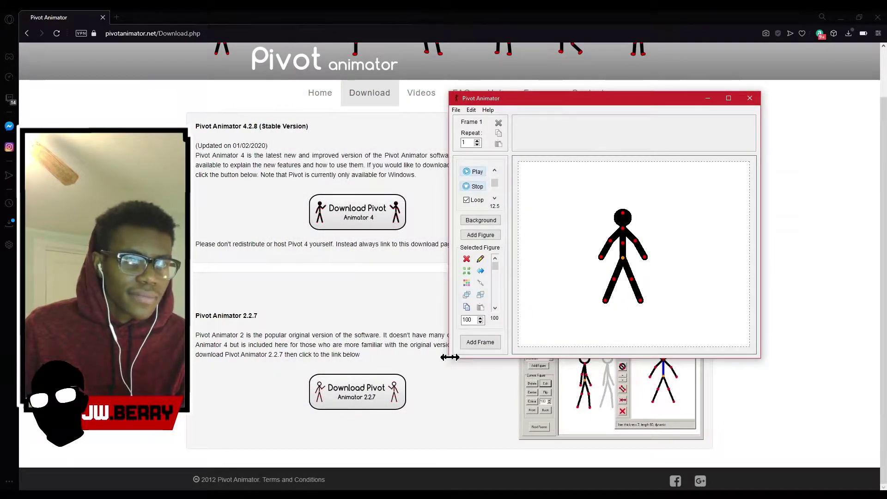
pyautogui.moveTo(449, 358); pyautogui.dragTo(280, 430)
pyautogui.moveTo(550, 102); pyautogui.dragTo(677, 25)
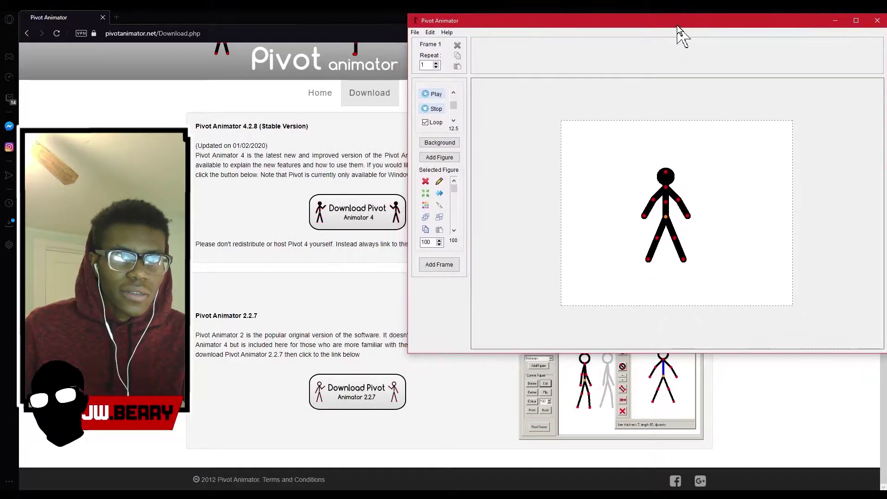
pyautogui.moveTo(407, 353); pyautogui.dragTo(203, 462)
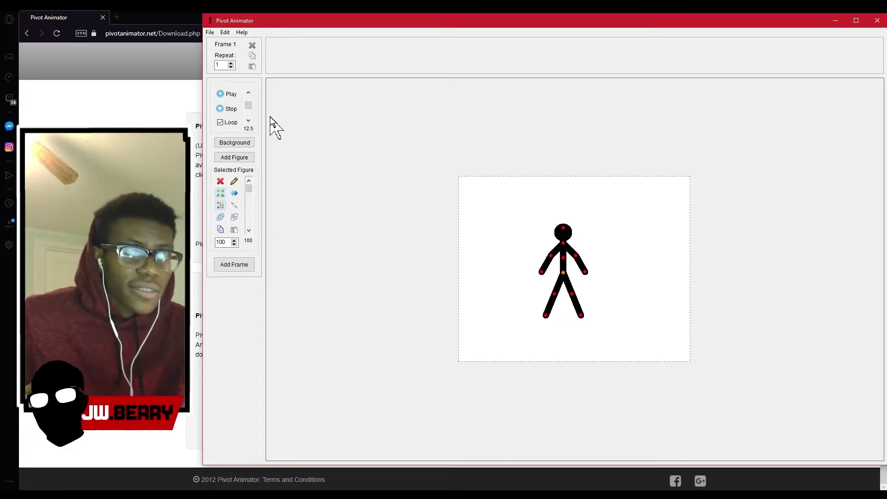
# Step: Add frames of the stick figure in its default pose to the timeline
pyautogui.click(243, 262)
pyautogui.click(243, 263)
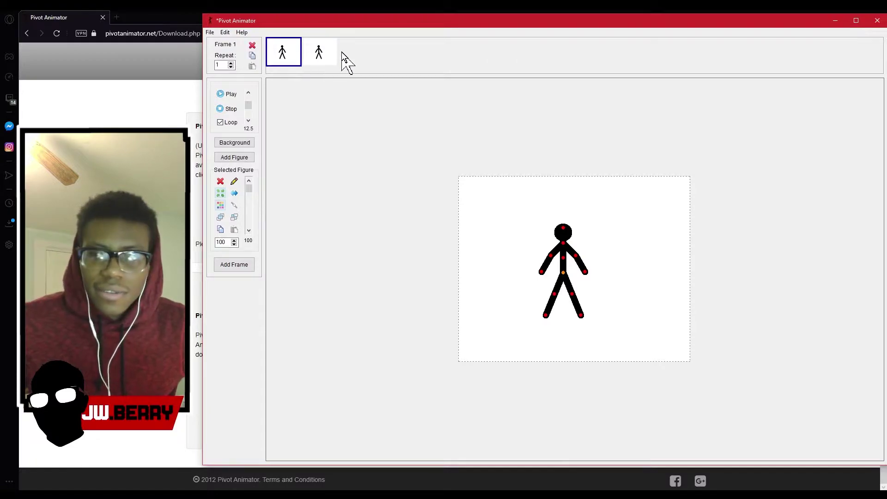
pyautogui.click(230, 265)
pyautogui.click(240, 265)
pyautogui.click(239, 261)
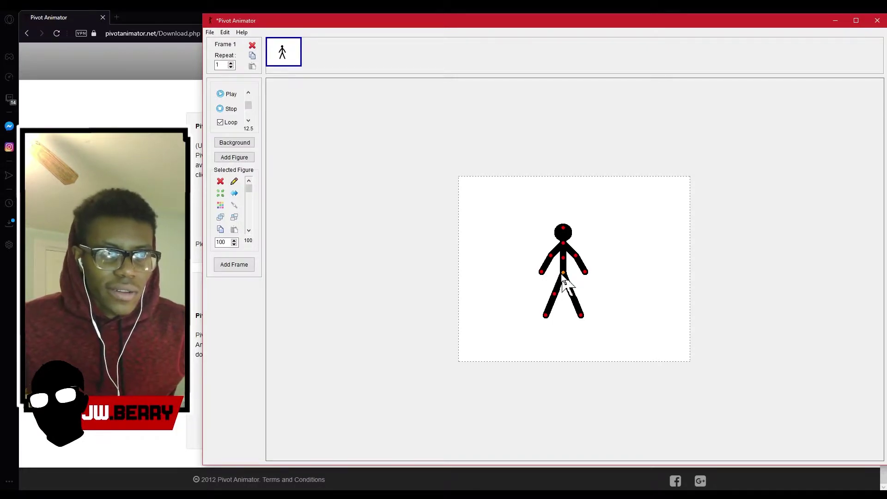
# Step: Move the stick figure to the canvas's left side and pose it standing upright with its arms and legs close together
pyautogui.moveTo(564, 273); pyautogui.dragTo(499, 276)
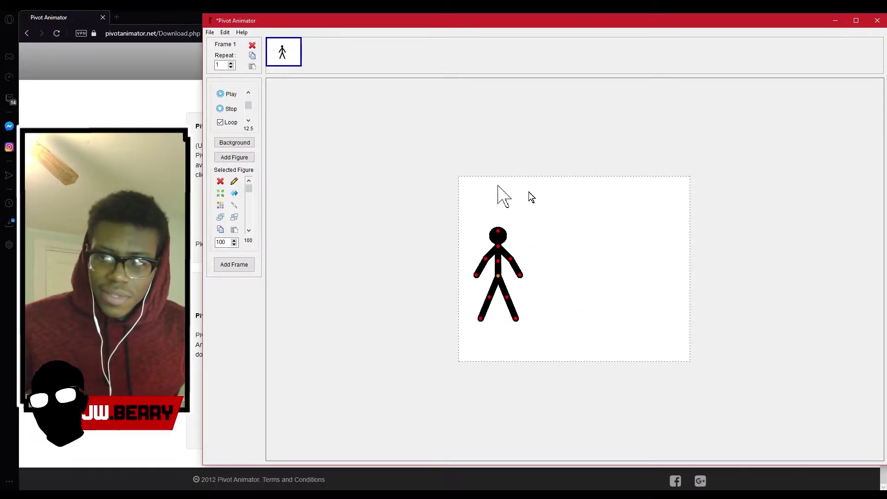
pyautogui.moveTo(507, 297); pyautogui.dragTo(499, 299)
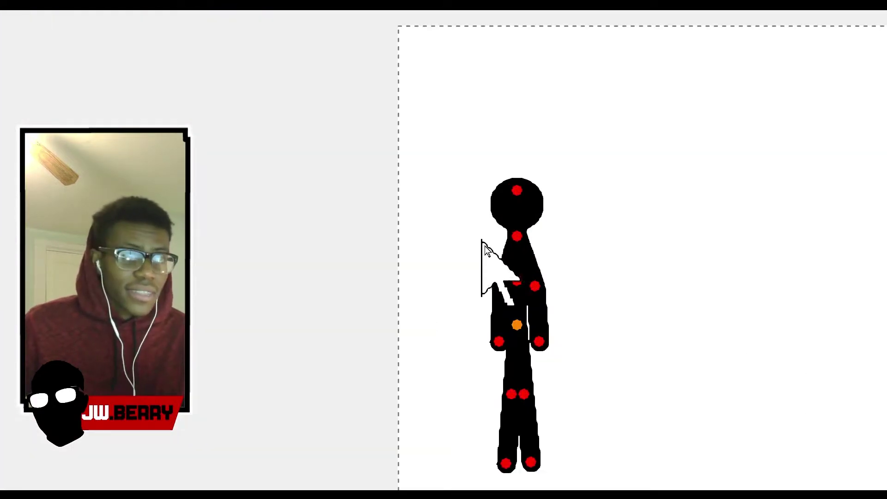
pyautogui.moveTo(515, 435); pyautogui.dragTo(554, 376)
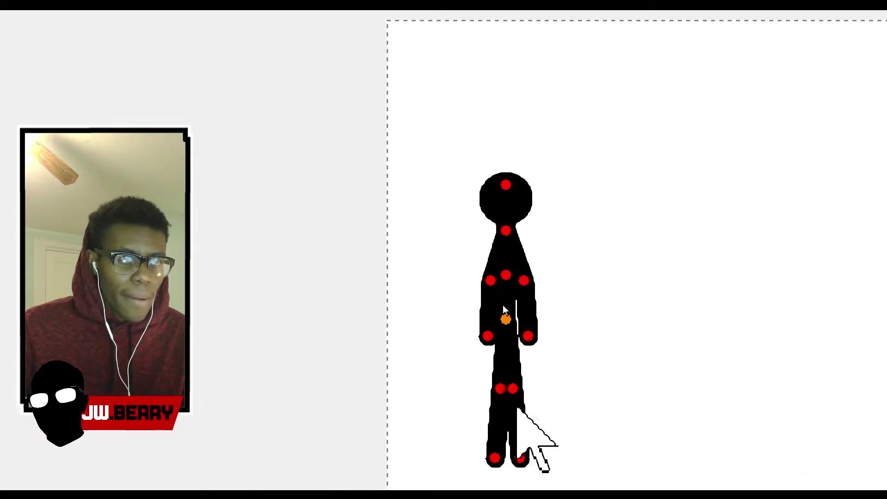
pyautogui.moveTo(505, 458); pyautogui.dragTo(592, 388)
pyautogui.moveTo(504, 384)
pyautogui.mouseDown()
pyautogui.moveTo(444, 367)
pyautogui.moveTo(395, 390)
pyautogui.moveTo(493, 394)
pyautogui.mouseUp()
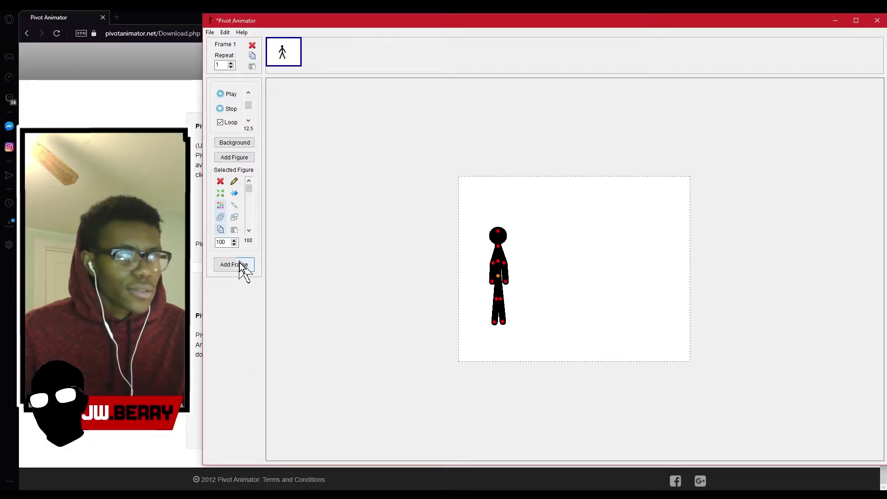
# Step: Update frame 1 with the upright pose and add a second frame of the same pose
pyautogui.click(276, 57)
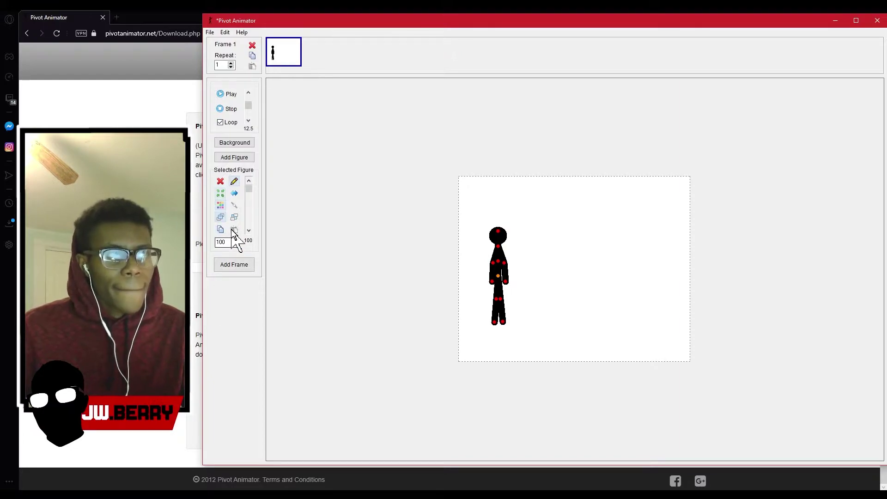
pyautogui.click(230, 262)
pyautogui.click(233, 266)
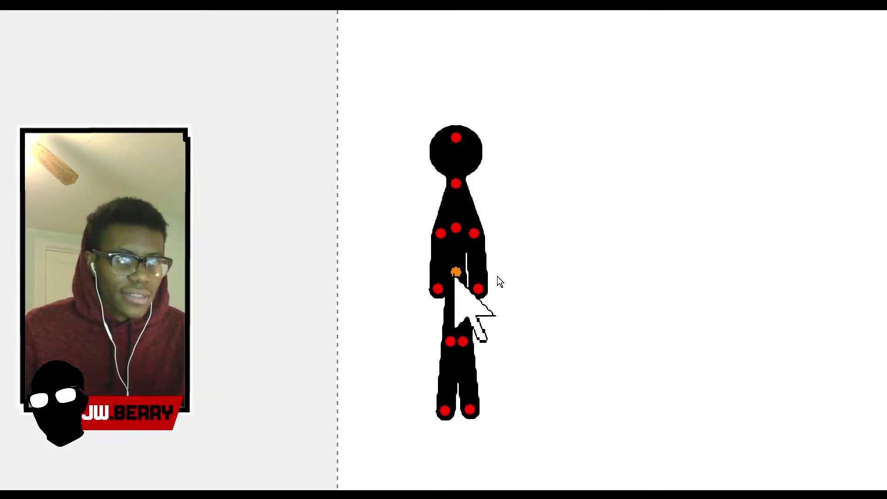
# Step: Shift the stick figure slightly to the right and bend one leg at the knee with its foot behind the body
pyautogui.moveTo(498, 276); pyautogui.dragTo(483, 267)
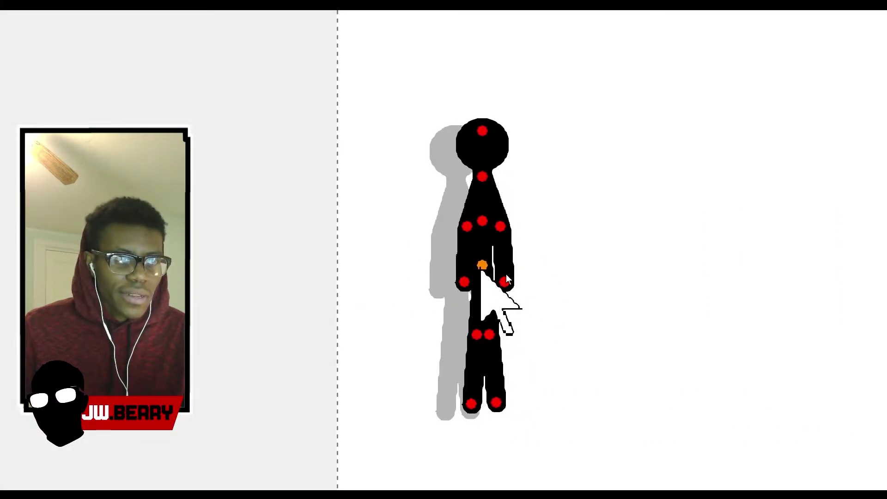
pyautogui.moveTo(489, 333); pyautogui.dragTo(511, 326)
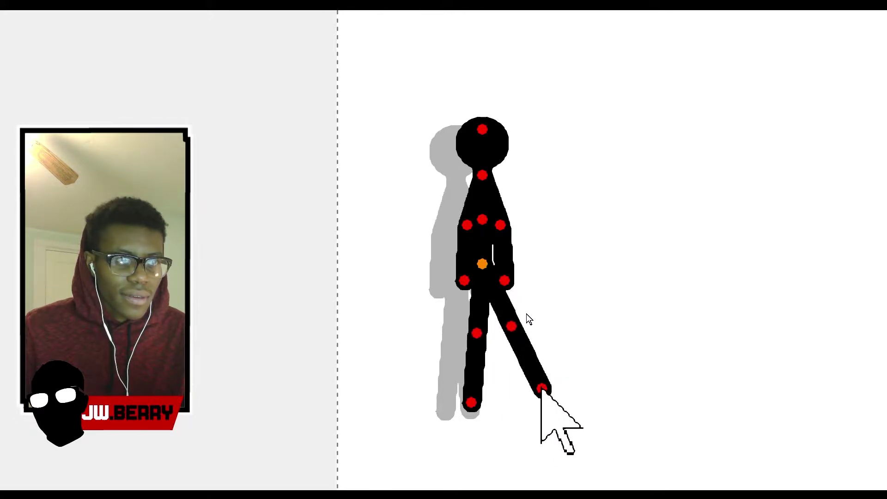
pyautogui.moveTo(543, 392); pyautogui.dragTo(462, 377)
pyautogui.moveTo(512, 327)
pyautogui.mouseDown()
pyautogui.moveTo(491, 329)
pyautogui.moveTo(504, 329)
pyautogui.mouseUp()
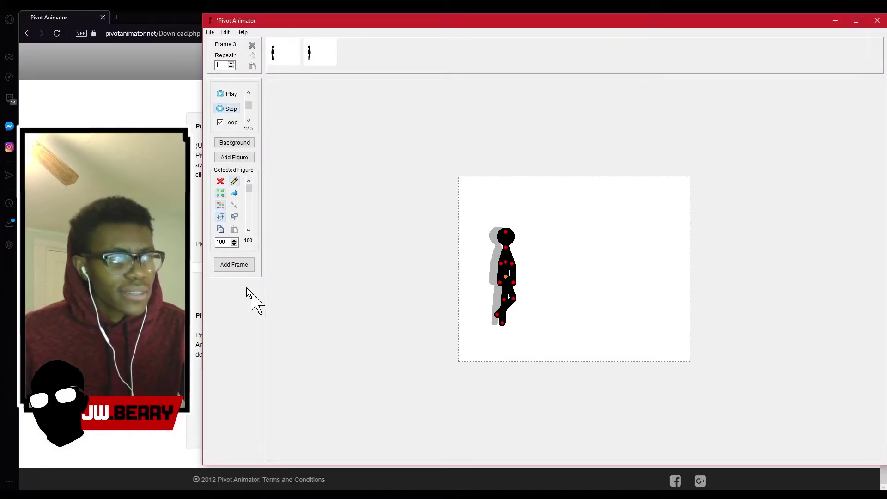
# Step: Add the bent-leg pose as the third frame and compare frame 1 with frame 3
pyautogui.click(224, 268)
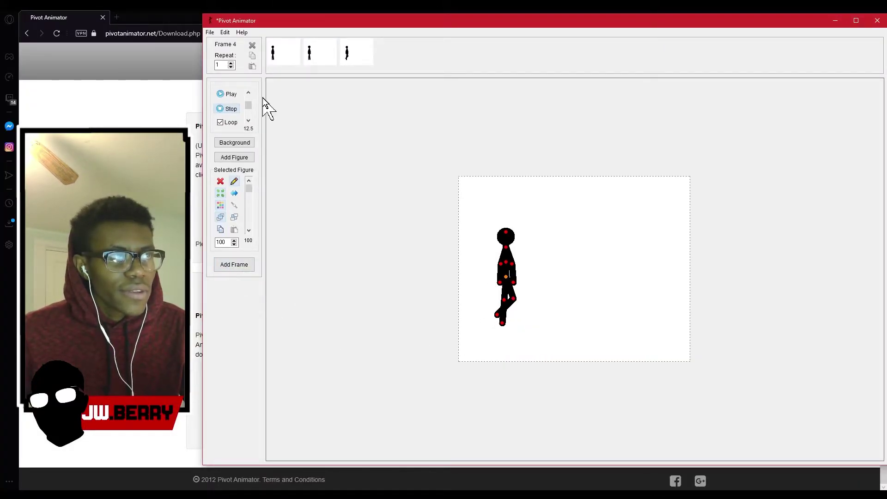
pyautogui.click(280, 57)
pyautogui.click(350, 49)
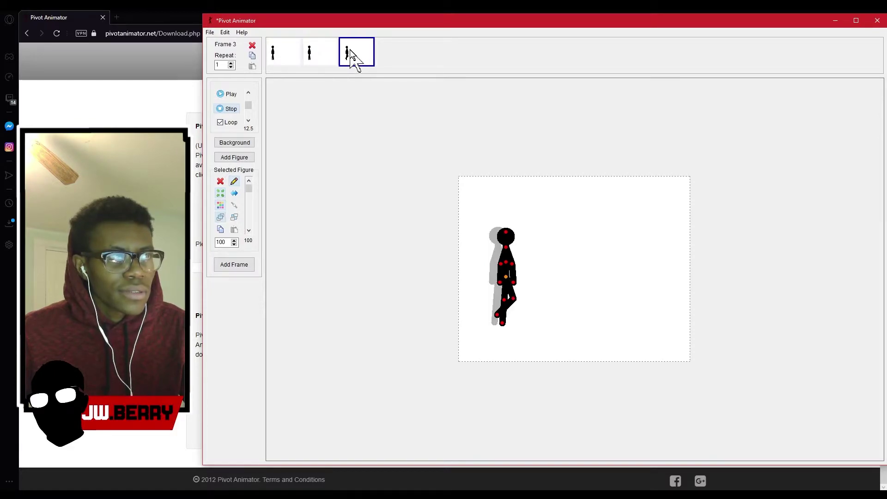
# Step: Delete frame 2 from the timeline and compare the two remaining frames
pyautogui.rightClick(325, 45)
pyautogui.click(345, 68)
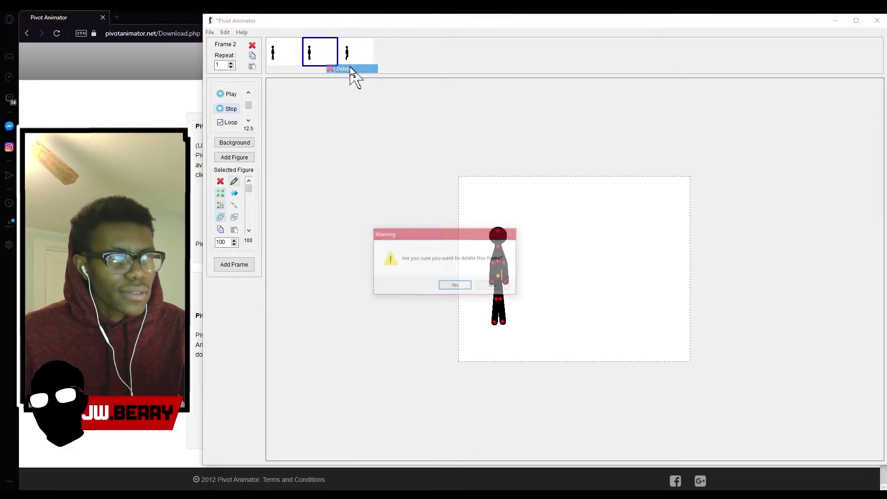
pyautogui.click(456, 286)
pyautogui.click(284, 46)
pyautogui.click(325, 55)
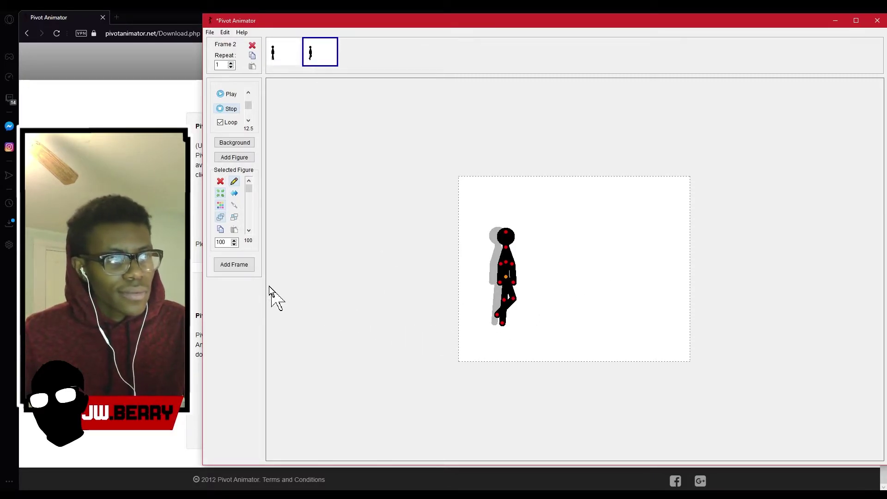
# Step: Move the stick figure slightly right, extend the bent leg forward into an open stride, and add the pose as frame 3
pyautogui.click(233, 265)
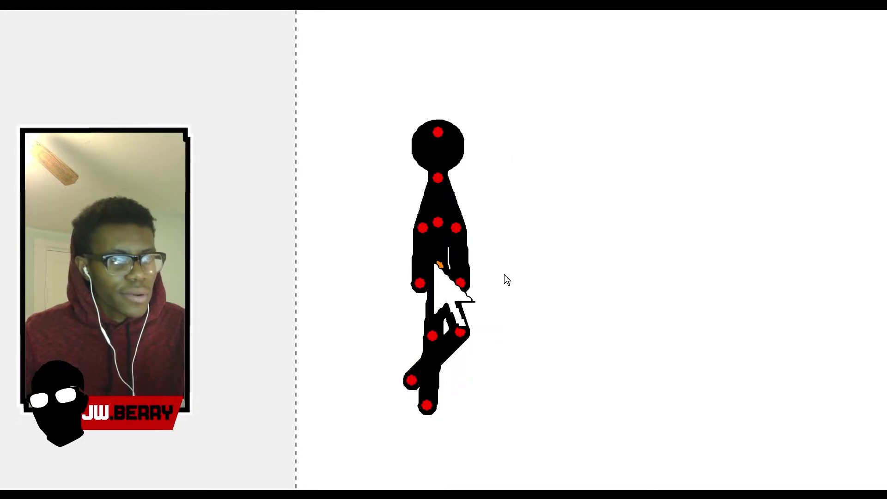
pyautogui.moveTo(438, 267); pyautogui.dragTo(463, 270)
pyautogui.moveTo(466, 330); pyautogui.dragTo(451, 348)
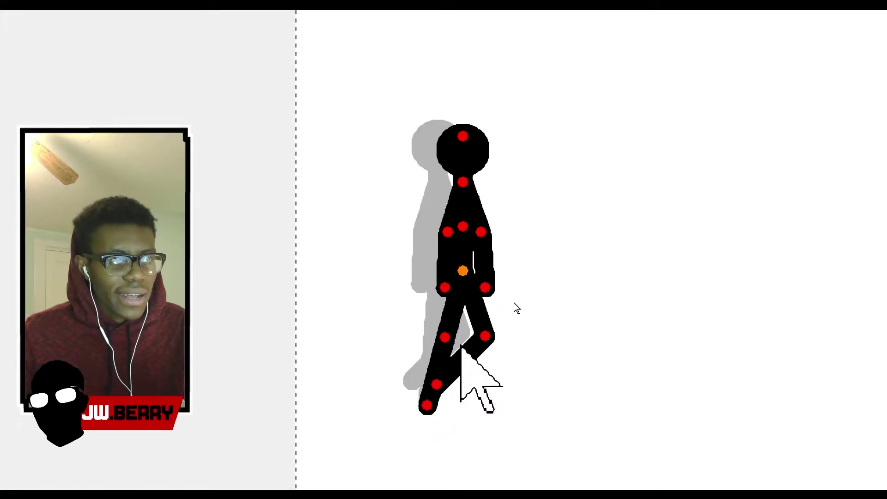
pyautogui.moveTo(436, 384); pyautogui.dragTo(491, 406)
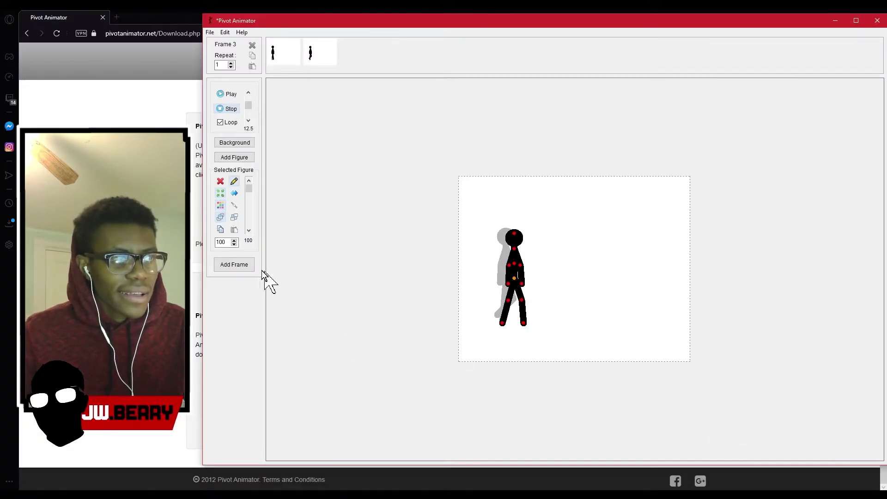
pyautogui.click(240, 265)
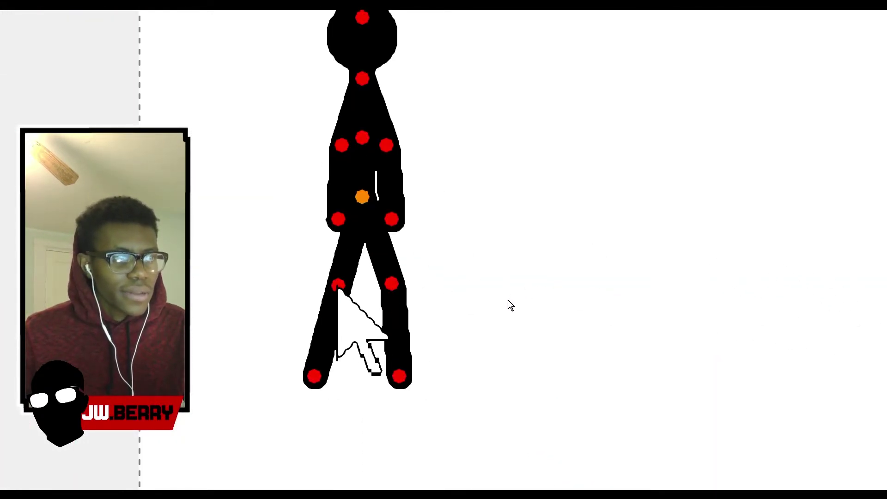
# Step: Shift the figure right over its front leg, bend the trailing leg with its foot behind, and add the pose as frame 4
pyautogui.moveTo(339, 285); pyautogui.dragTo(342, 289)
pyautogui.moveTo(362, 197); pyautogui.dragTo(404, 181)
pyautogui.moveTo(432, 271); pyautogui.dragTo(413, 280)
pyautogui.moveTo(396, 365); pyautogui.dragTo(403, 365)
pyautogui.moveTo(402, 179)
pyautogui.mouseDown()
pyautogui.moveTo(406, 198)
pyautogui.moveTo(398, 192)
pyautogui.mouseUp()
pyautogui.moveTo(373, 280); pyautogui.dragTo(390, 283)
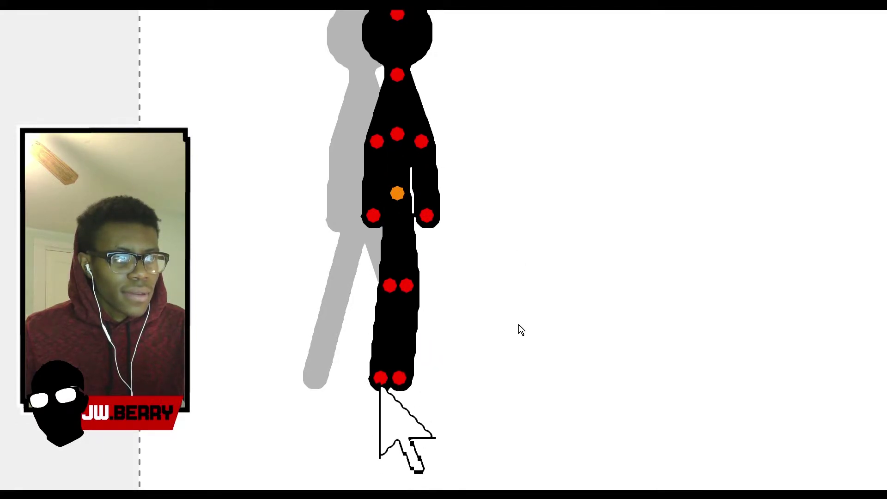
pyautogui.moveTo(381, 383); pyautogui.dragTo(349, 370)
pyautogui.moveTo(393, 287); pyautogui.dragTo(378, 287)
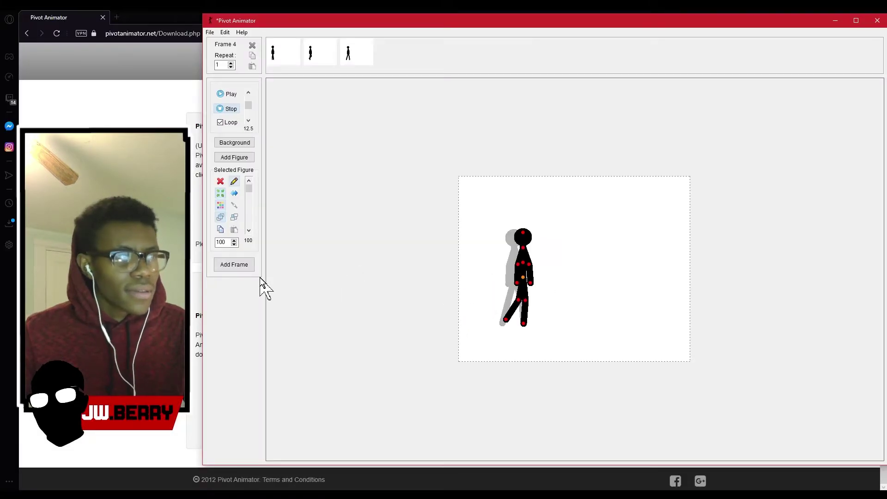
pyautogui.click(243, 267)
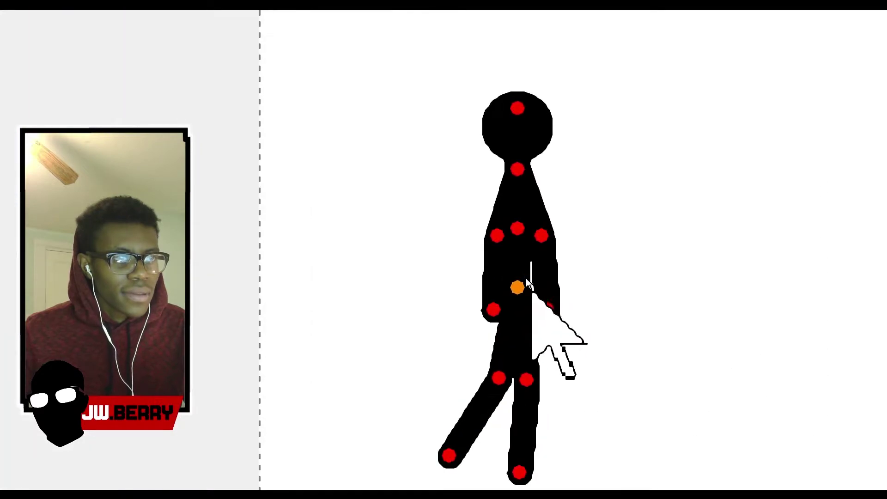
# Step: Shift the figure right, raise one knee forward with its foot tucked behind the standing leg, and add the pose as frame 5
pyautogui.moveTo(517, 287); pyautogui.dragTo(537, 284)
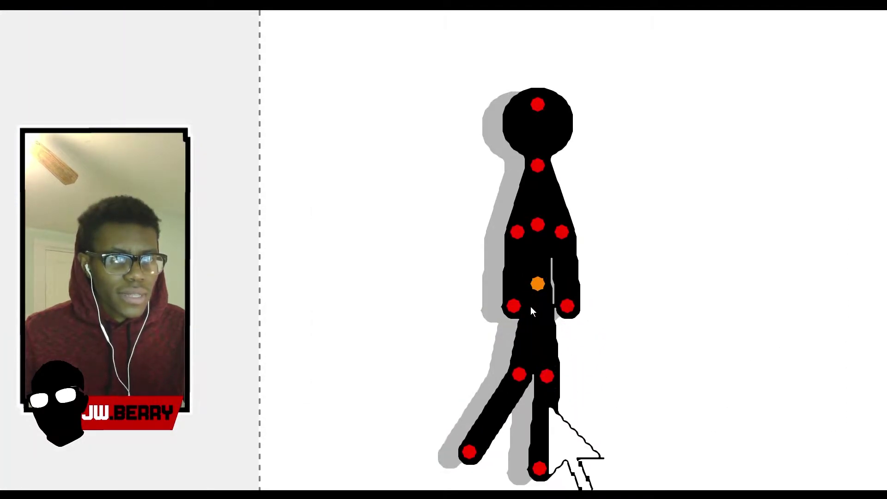
pyautogui.moveTo(548, 386); pyautogui.dragTo(537, 387)
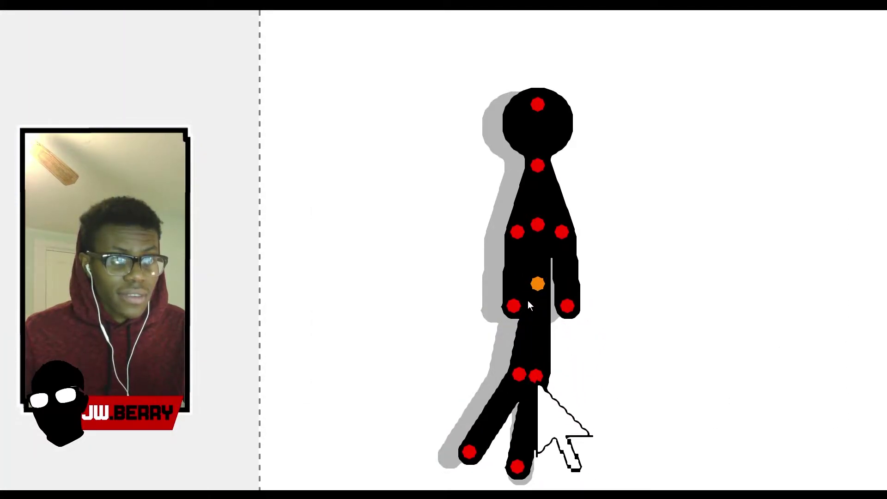
pyautogui.moveTo(538, 283)
pyautogui.mouseDown()
pyautogui.moveTo(550, 295)
pyautogui.moveTo(536, 294)
pyautogui.mouseUp()
pyautogui.moveTo(521, 385); pyautogui.dragTo(592, 370)
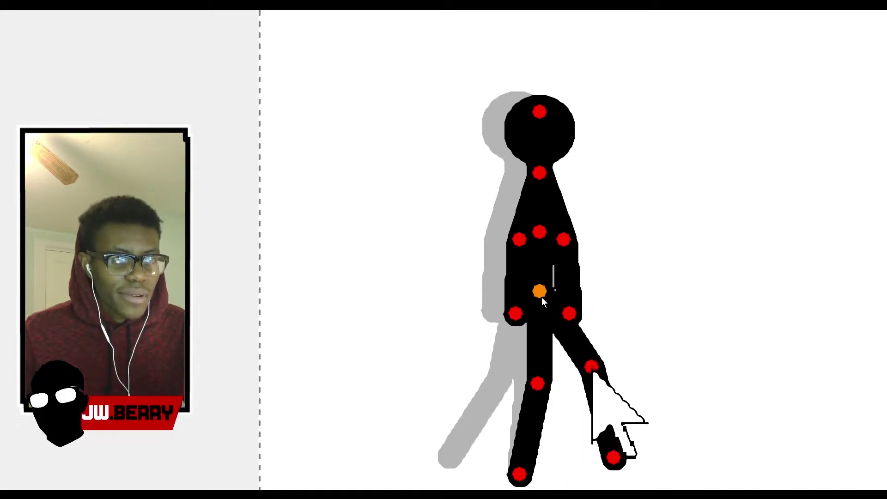
pyautogui.moveTo(613, 458); pyautogui.dragTo(516, 423)
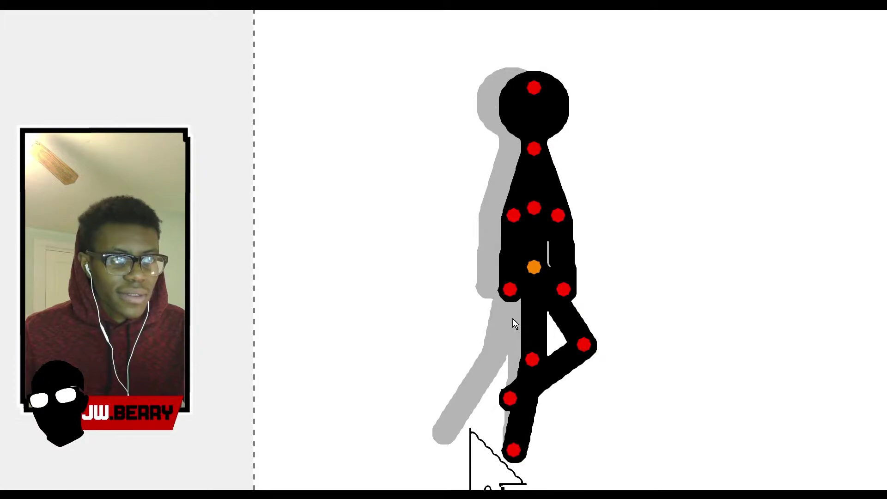
pyautogui.moveTo(584, 344)
pyautogui.mouseDown()
pyautogui.moveTo(570, 353)
pyautogui.moveTo(579, 348)
pyautogui.mouseUp()
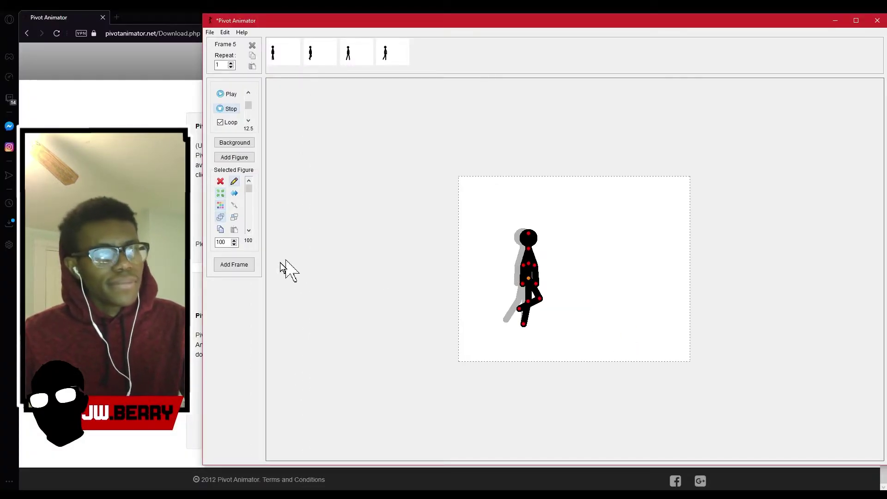
pyautogui.click(234, 264)
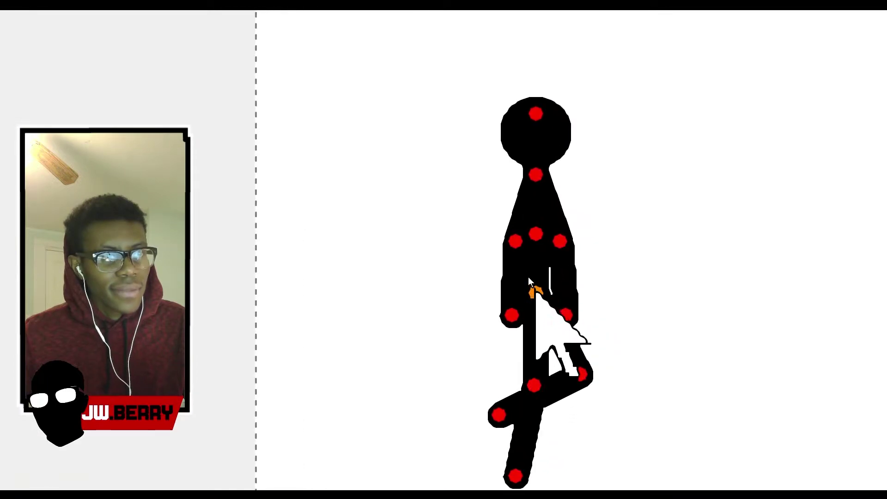
# Step: Move the figure slightly right, swing the raised leg's foot forward into a stride, and add the pose as frame 6
pyautogui.moveTo(536, 292); pyautogui.dragTo(562, 297)
pyautogui.moveTo(562, 401); pyautogui.dragTo(605, 410)
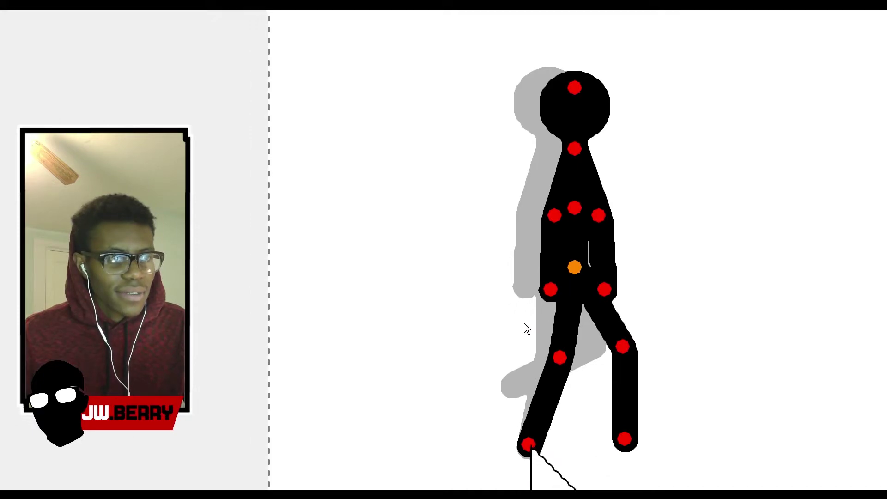
pyautogui.moveTo(537, 455); pyautogui.dragTo(544, 459)
pyautogui.moveTo(577, 268); pyautogui.dragTo(568, 267)
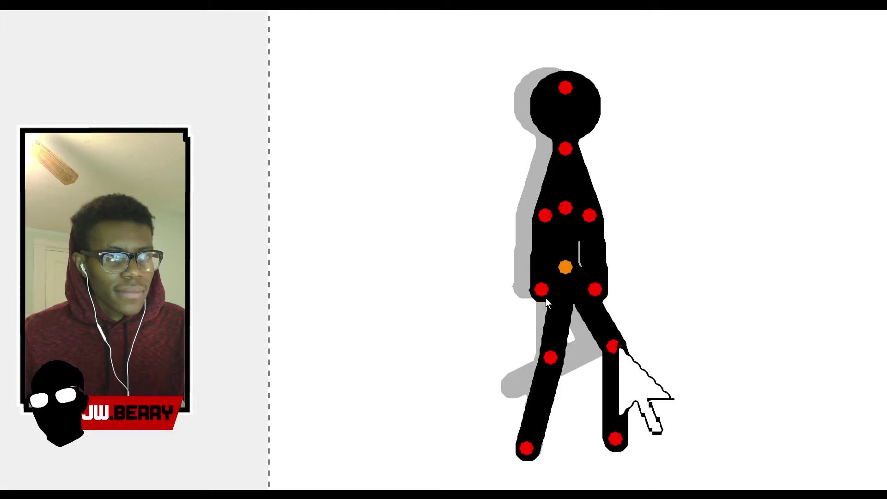
pyautogui.moveTo(619, 451)
pyautogui.mouseDown()
pyautogui.moveTo(637, 451)
pyautogui.moveTo(628, 451)
pyautogui.mouseUp()
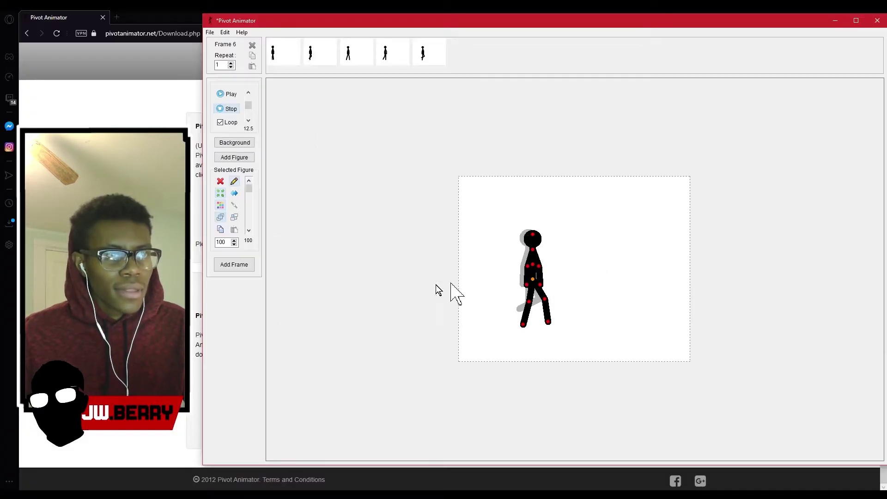
pyautogui.click(220, 261)
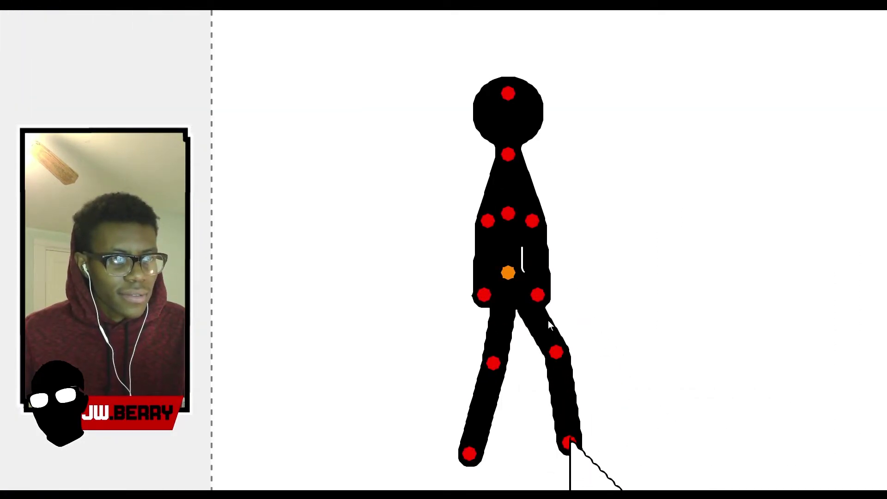
# Step: Bring the front leg closer to the body with its foot on the ground and add the pose as frame 7
pyautogui.moveTo(563, 377); pyautogui.dragTo(538, 370)
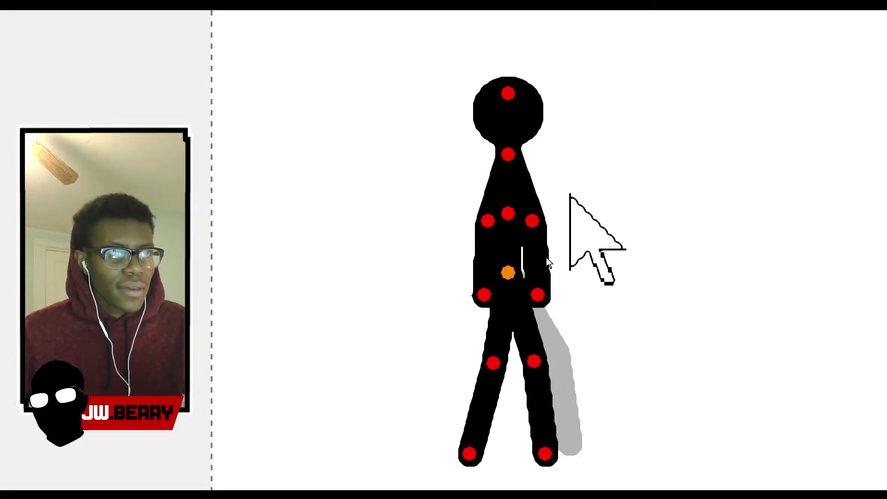
pyautogui.click(226, 268)
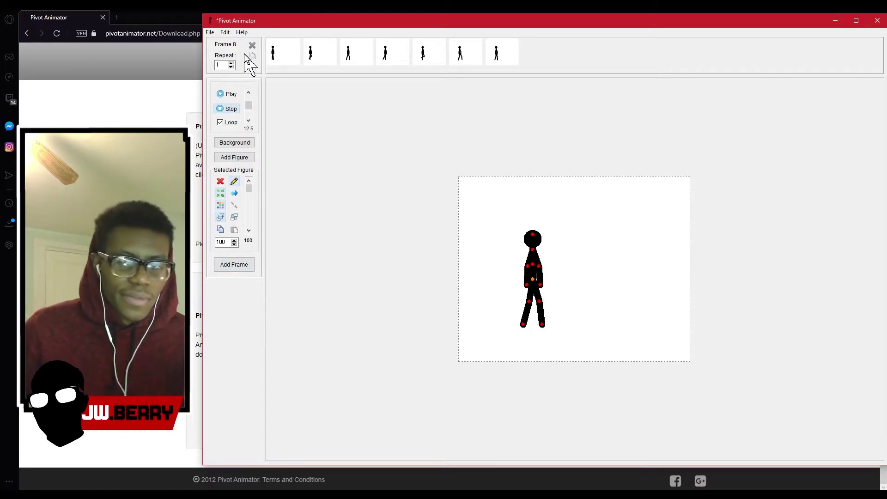
# Step: Play the animation, lower its playback speed to 10, and play it again
pyautogui.click(228, 95)
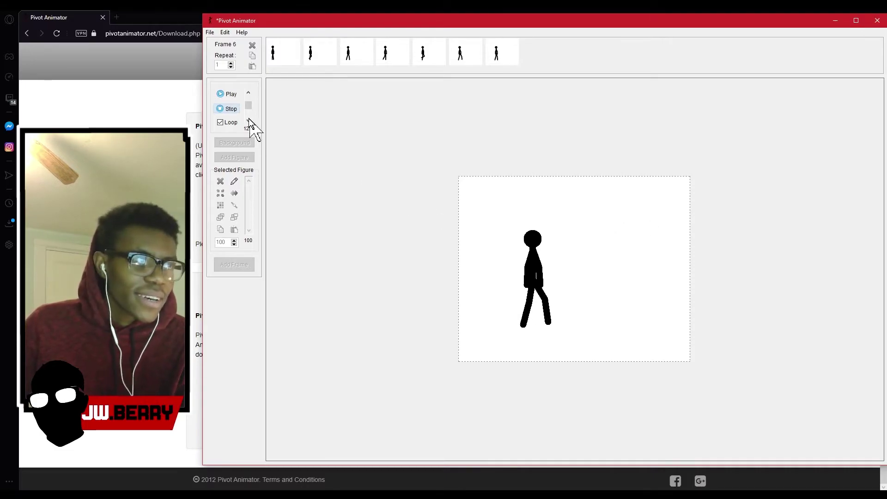
pyautogui.click(233, 109)
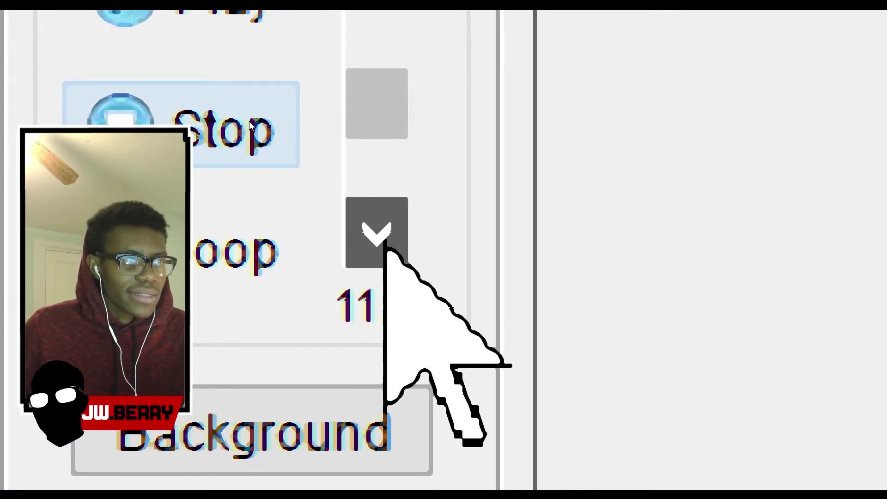
pyautogui.moveTo(368, 126); pyautogui.dragTo(389, 194)
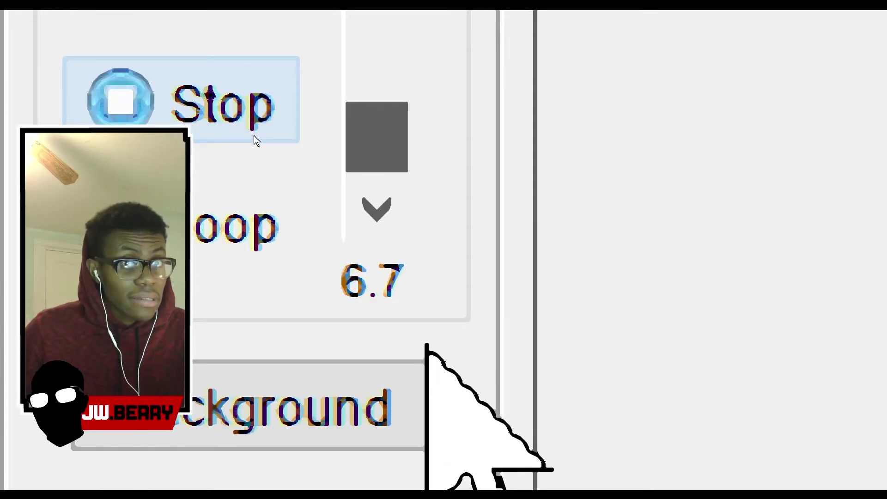
pyautogui.moveTo(407, 139); pyautogui.dragTo(416, 119)
pyautogui.click(365, 209)
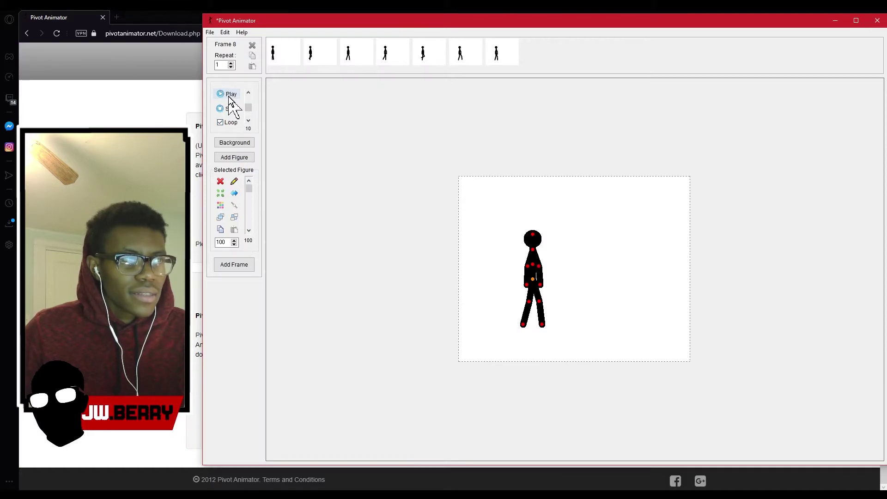
pyautogui.click(228, 95)
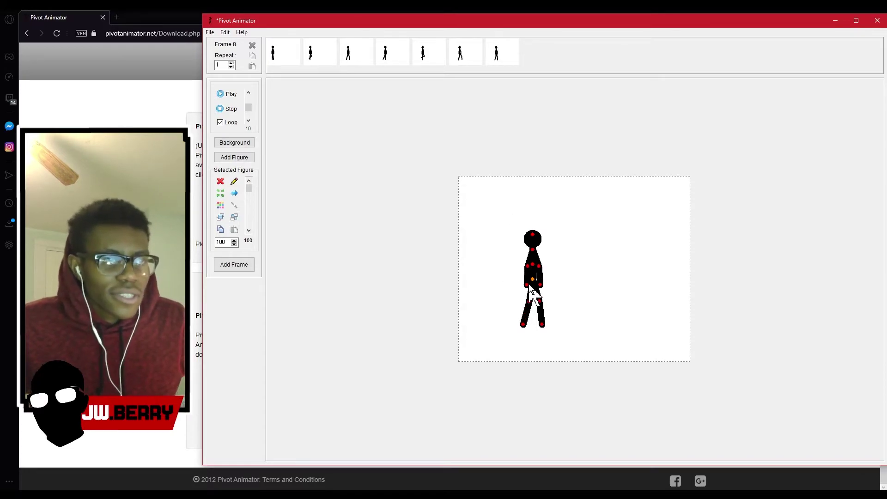
# Step: Shift the figure right with its trailing leg bent behind the body and add the pose as frame 8
pyautogui.moveTo(533, 279)
pyautogui.mouseDown()
pyautogui.moveTo(511, 245)
pyautogui.moveTo(570, 284)
pyautogui.moveTo(564, 275)
pyautogui.moveTo(532, 282)
pyautogui.moveTo(540, 283)
pyautogui.mouseUp()
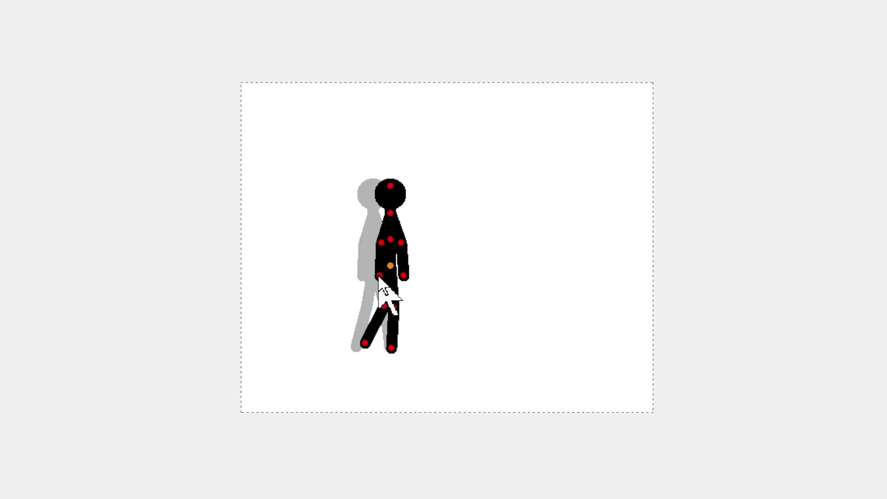
pyautogui.moveTo(541, 297)
pyautogui.mouseDown()
pyautogui.moveTo(546, 286)
pyautogui.moveTo(547, 307)
pyautogui.mouseUp()
pyautogui.moveTo(401, 264); pyautogui.dragTo(400, 268)
pyautogui.moveTo(394, 308); pyautogui.dragTo(400, 310)
pyautogui.moveTo(388, 348); pyautogui.dragTo(377, 343)
pyautogui.moveTo(411, 245); pyautogui.dragTo(415, 270)
pyautogui.click(5, 397)
# Step: Pose the figure bending, leaping forward and landing flat on the ground across frames 9 to 15
pyautogui.moveTo(401, 315); pyautogui.dragTo(432, 260)
pyautogui.moveTo(403, 272); pyautogui.dragTo(450, 292)
pyautogui.click(5, 397)
pyautogui.moveTo(450, 291); pyautogui.dragTo(461, 290)
pyautogui.moveTo(429, 316); pyautogui.dragTo(422, 302)
pyautogui.moveTo(383, 288); pyautogui.dragTo(380, 302)
pyautogui.moveTo(405, 349); pyautogui.dragTo(402, 327)
pyautogui.moveTo(462, 290); pyautogui.dragTo(474, 301)
pyautogui.moveTo(478, 276); pyautogui.dragTo(479, 251)
pyautogui.moveTo(444, 269); pyautogui.dragTo(446, 275)
pyautogui.moveTo(508, 261); pyautogui.dragTo(510, 266)
pyautogui.press('Return')
pyautogui.moveTo(474, 302); pyautogui.dragTo(495, 317)
pyautogui.moveTo(477, 353); pyautogui.dragTo(456, 333)
pyautogui.moveTo(425, 305); pyautogui.dragTo(416, 323)
pyautogui.moveTo(511, 296); pyautogui.dragTo(546, 308)
pyautogui.moveTo(455, 329)
pyautogui.mouseDown()
pyautogui.moveTo(454, 318)
pyautogui.moveTo(454, 325)
pyautogui.mouseUp()
pyautogui.moveTo(521, 293)
pyautogui.mouseDown()
pyautogui.moveTo(517, 300)
pyautogui.moveTo(522, 289)
pyautogui.mouseUp()
pyautogui.moveTo(573, 301); pyautogui.dragTo(566, 290)
pyautogui.moveTo(494, 317); pyautogui.dragTo(510, 341)
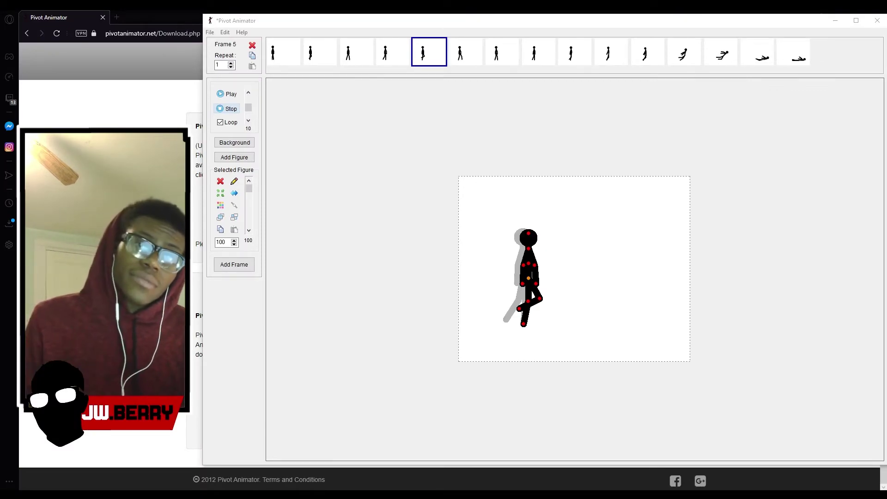
# Step: Start saving the animation under a new name and browse to the Animation folder on the DATA (D:) drive
pyautogui.click(209, 32)
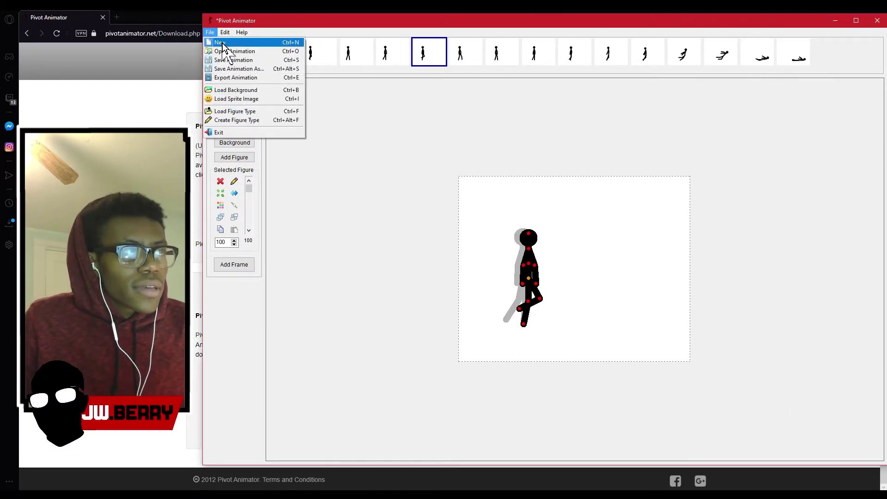
pyautogui.click(267, 69)
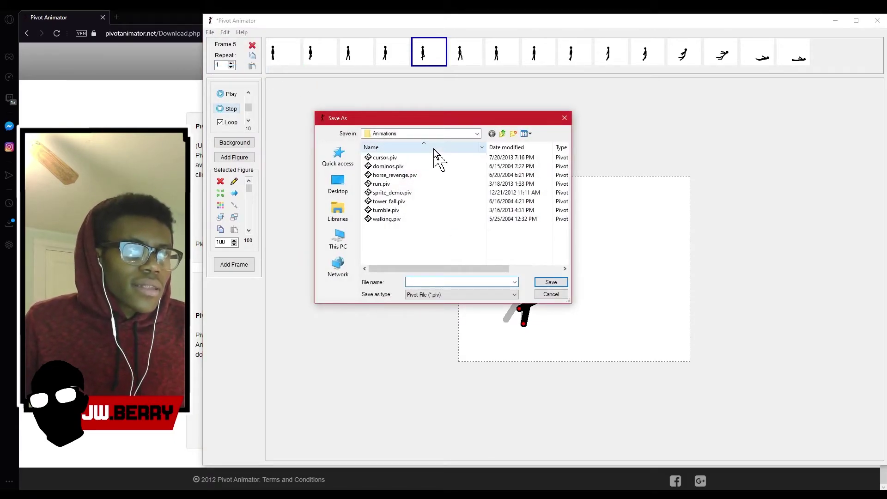
pyautogui.click(506, 133)
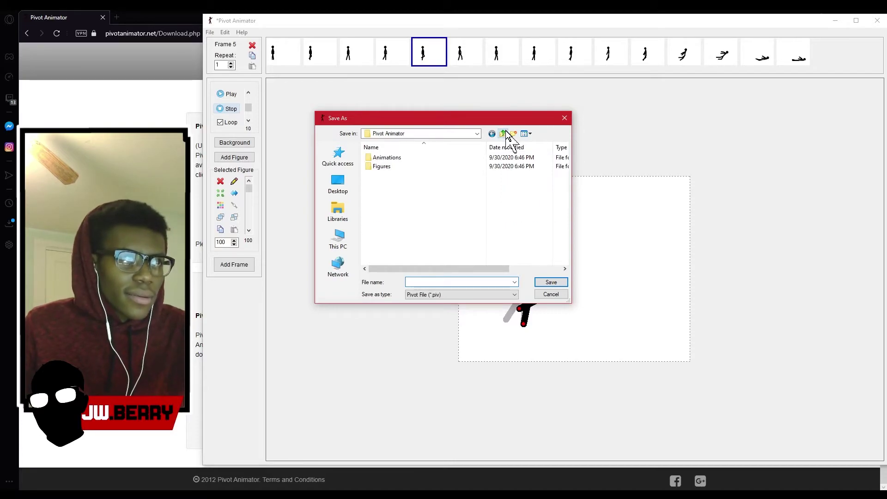
pyautogui.doubleClick(391, 159)
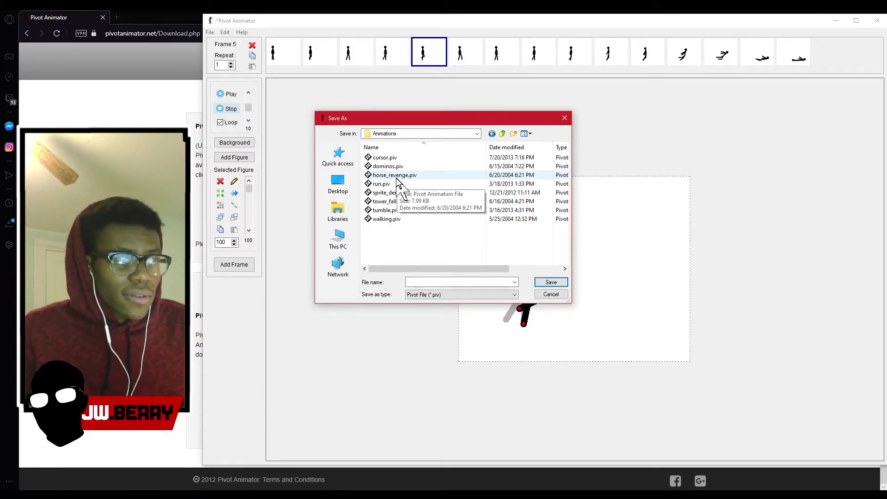
pyautogui.click(507, 137)
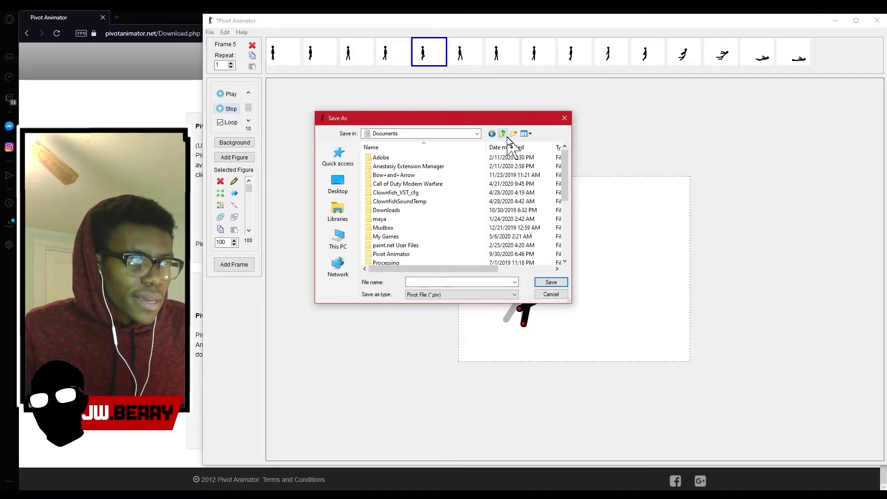
pyautogui.click(506, 137)
pyautogui.scroll(-5, 407, 248)
pyautogui.click(419, 251)
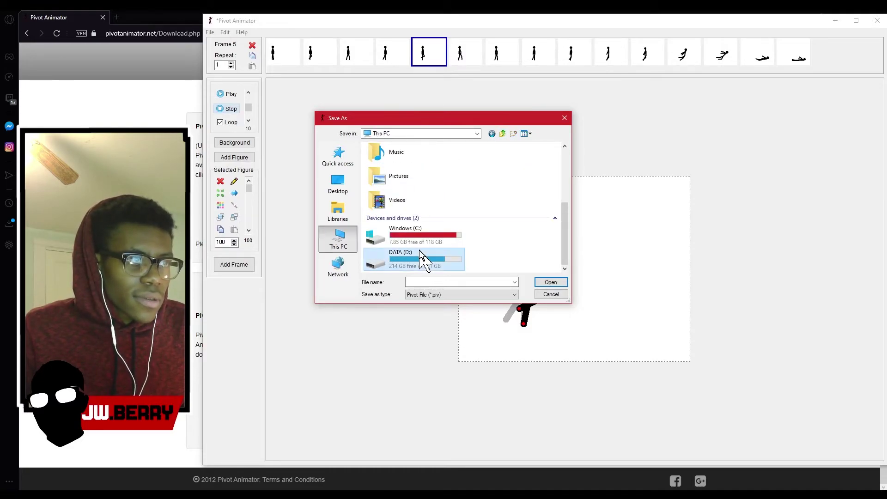
pyautogui.doubleClick(445, 247)
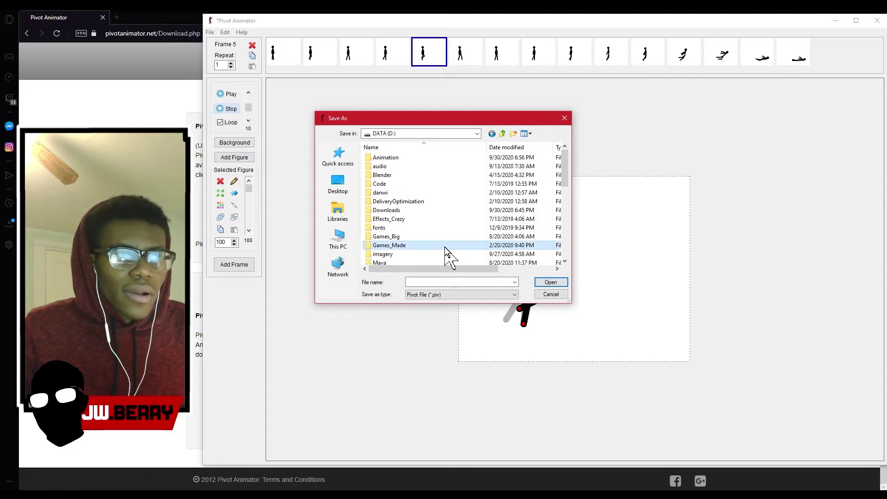
pyautogui.doubleClick(423, 156)
# Step: Save the animation as a Pivot file (*.piv) named walk_example1 in the Animation folder
pyautogui.click(454, 294)
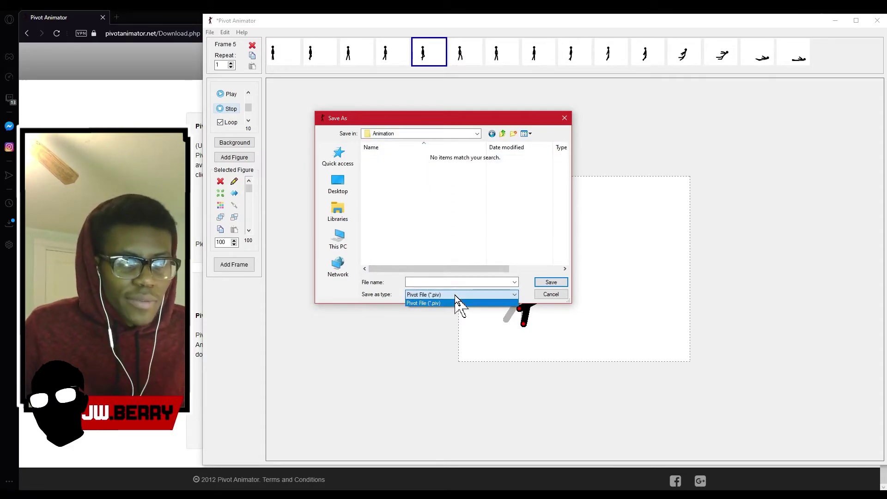
pyautogui.click(455, 294)
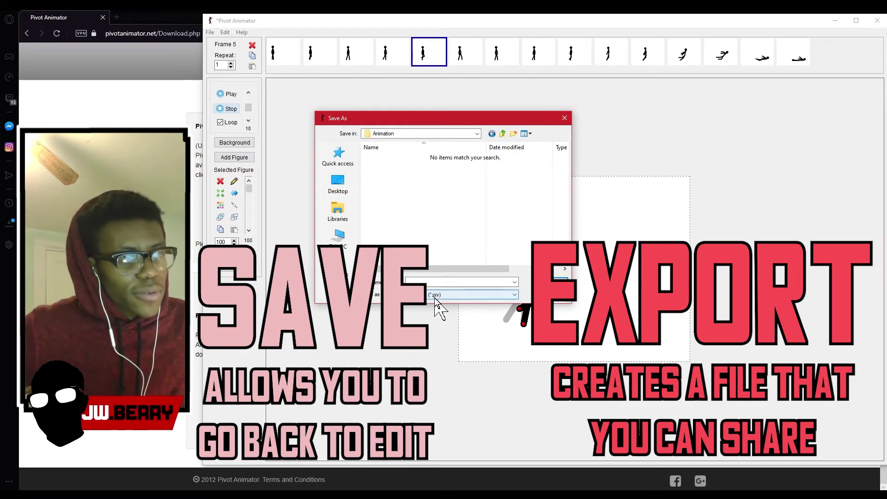
pyautogui.click(445, 283)
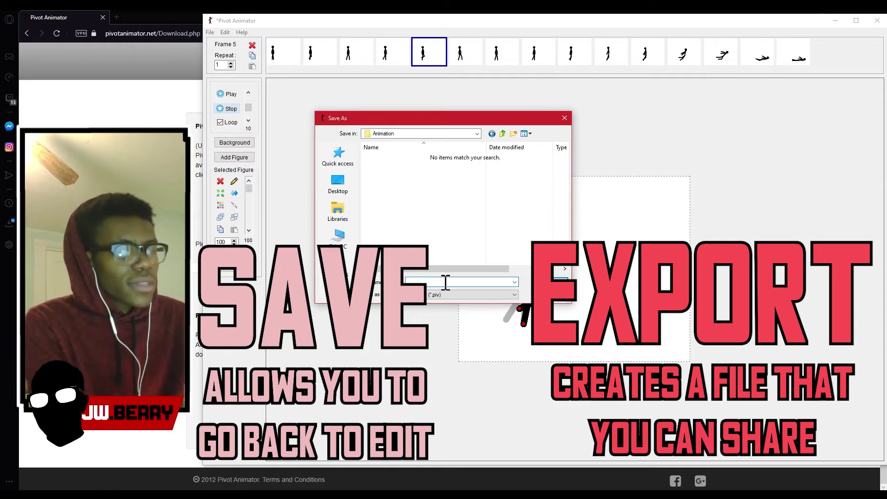
pyautogui.write('walk_example1')
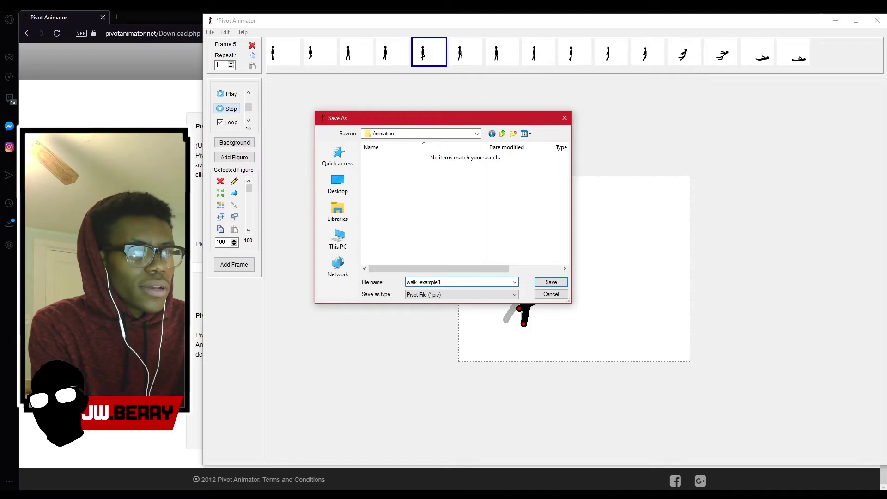
pyautogui.press('Return')
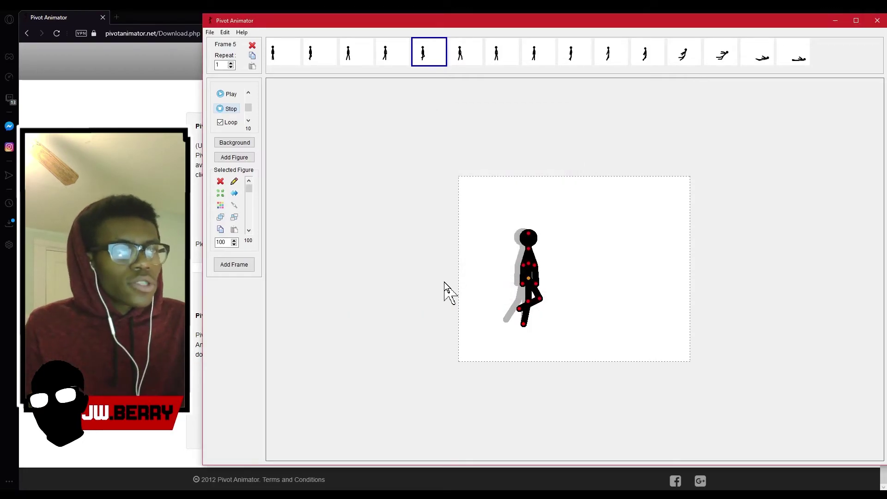
# Step: Start exporting the animation to the Animation folder as an AVI video named Walk_Example1
pyautogui.click(209, 32)
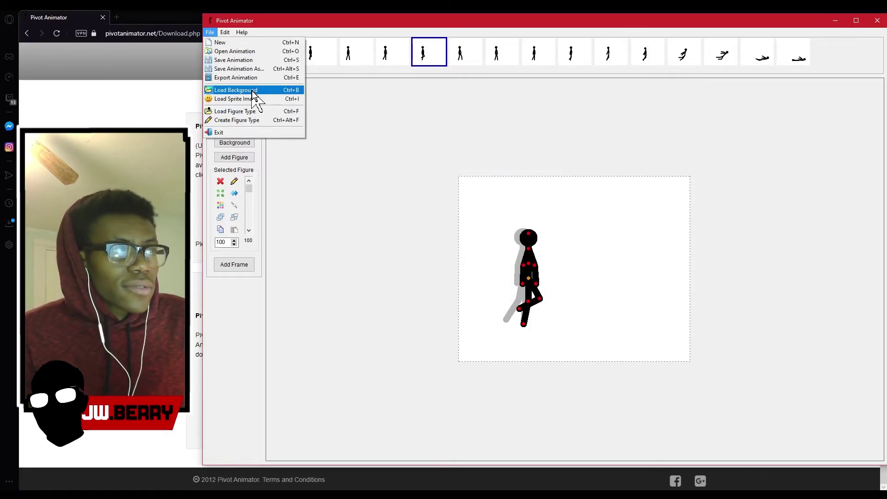
pyautogui.click(262, 78)
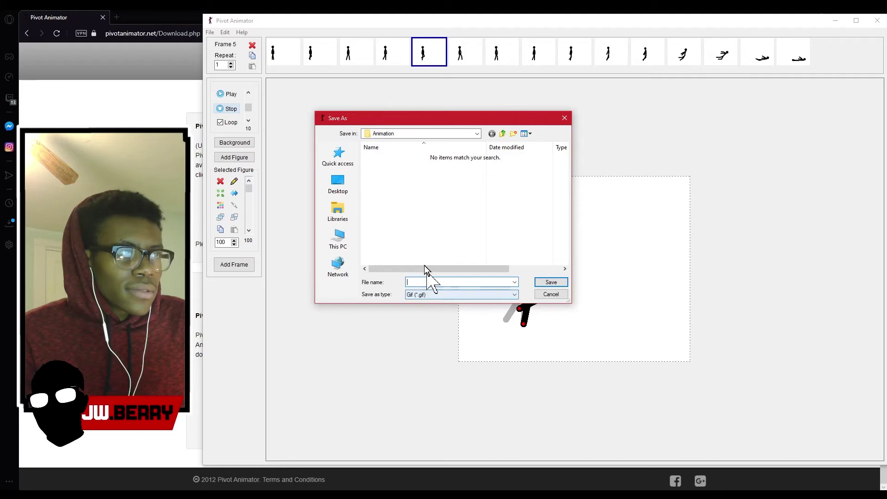
pyautogui.click(433, 292)
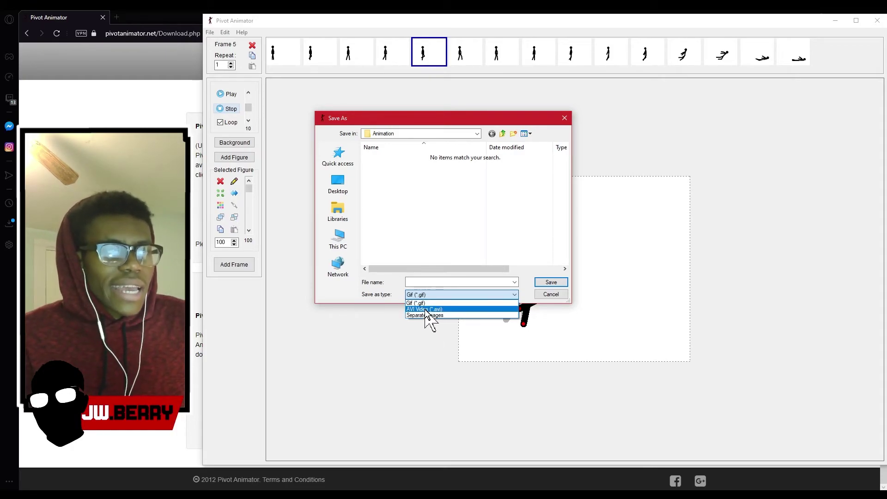
pyautogui.click(452, 309)
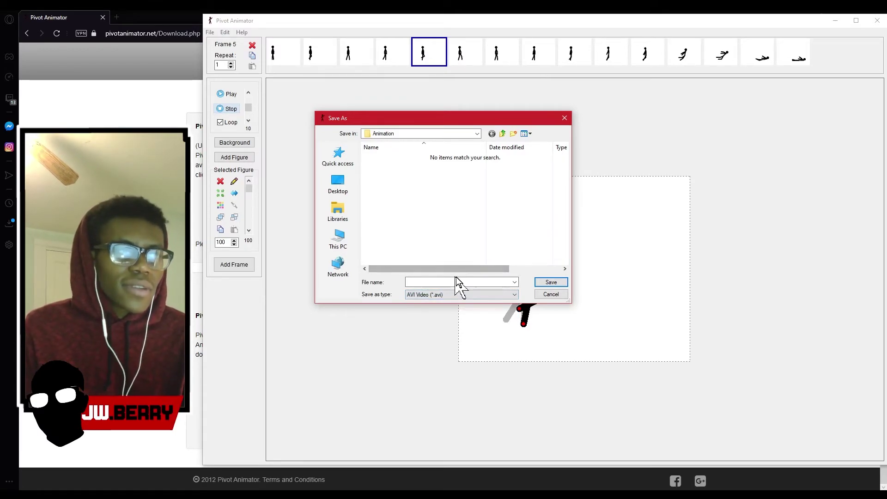
pyautogui.click(478, 282)
pyautogui.write('Wa')
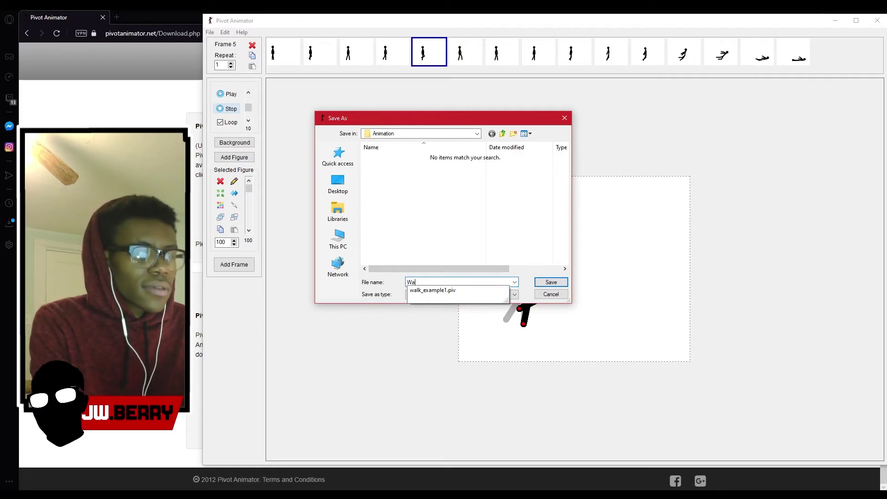
pyautogui.write('lk_Example1')
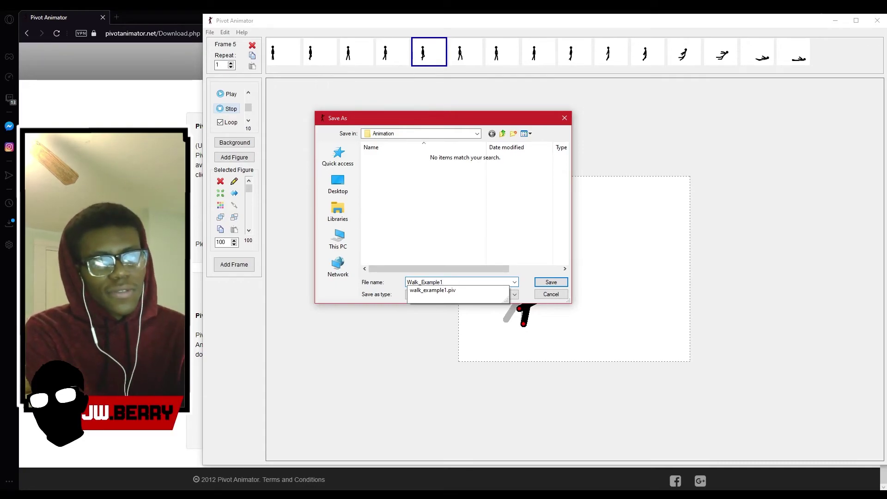
pyautogui.press('Return')
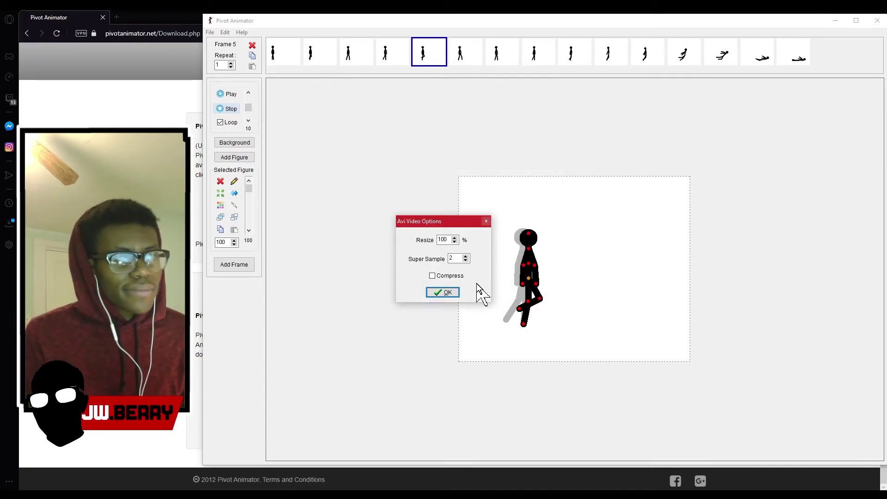
# Step: Turn on compression for the AVI video, choose the x264vfw H.264/MPEG-4 AVC codec and complete the export
pyautogui.doubleClick(450, 239)
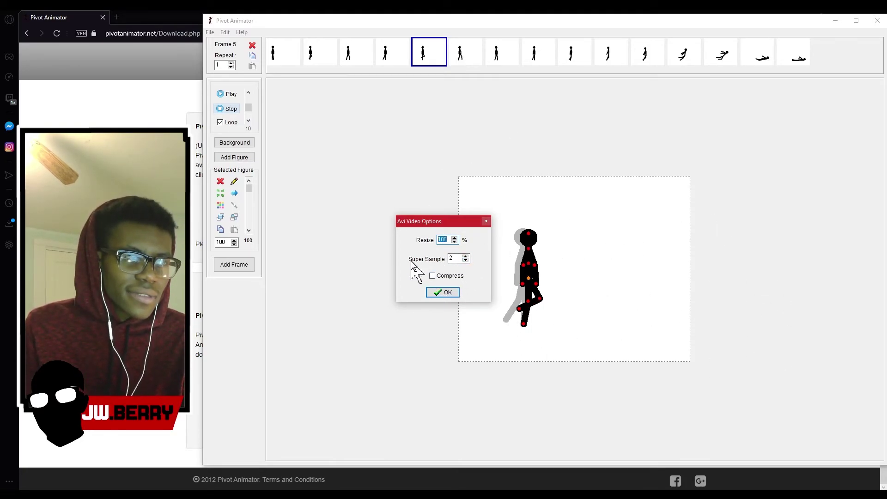
pyautogui.click(441, 292)
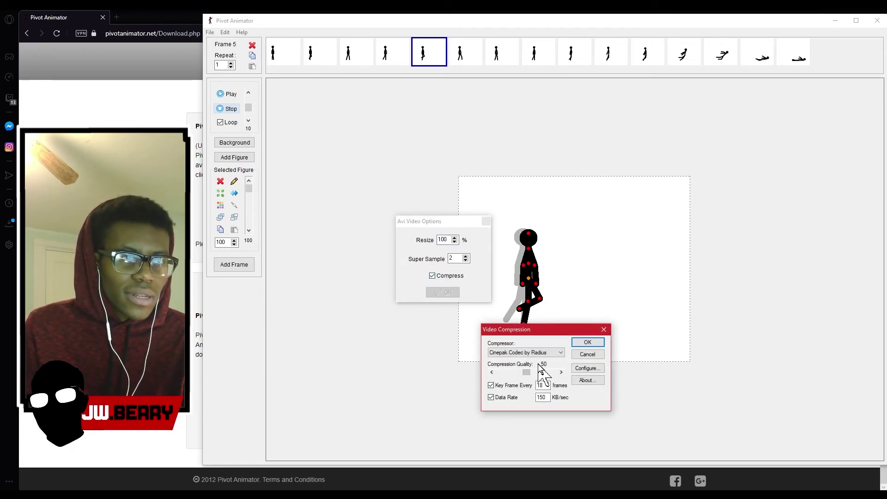
pyautogui.click(528, 354)
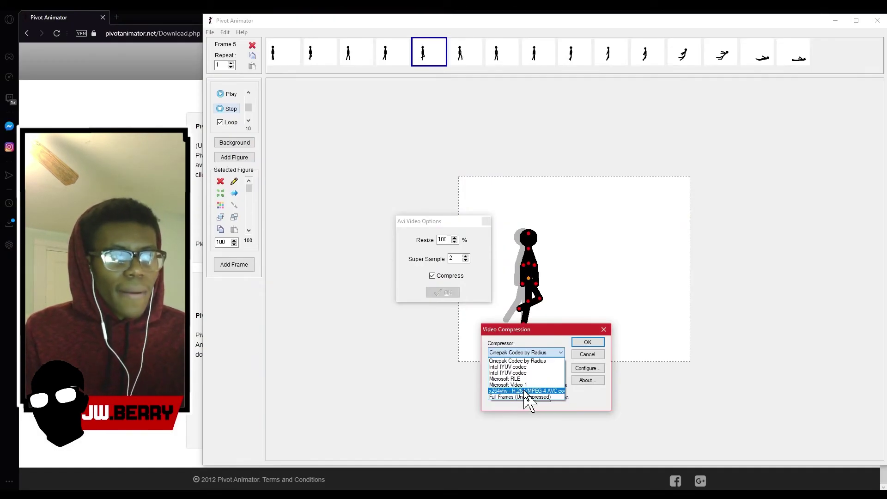
pyautogui.click(538, 393)
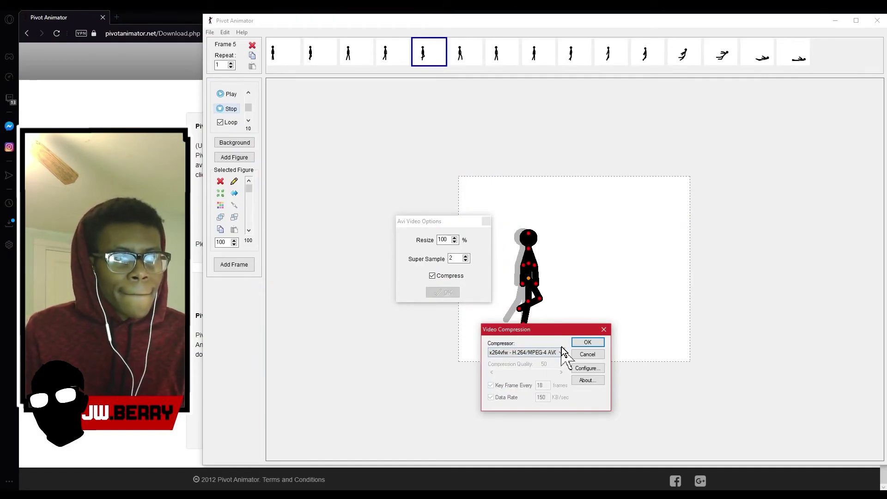
pyautogui.click(590, 341)
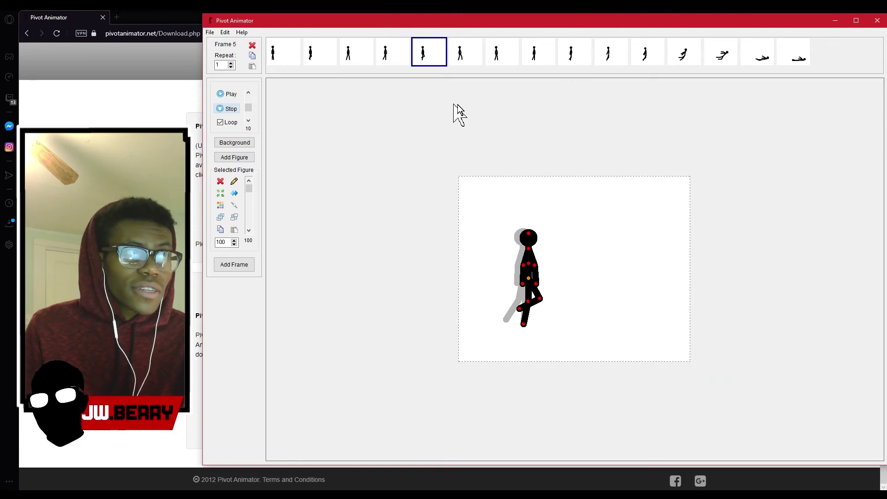